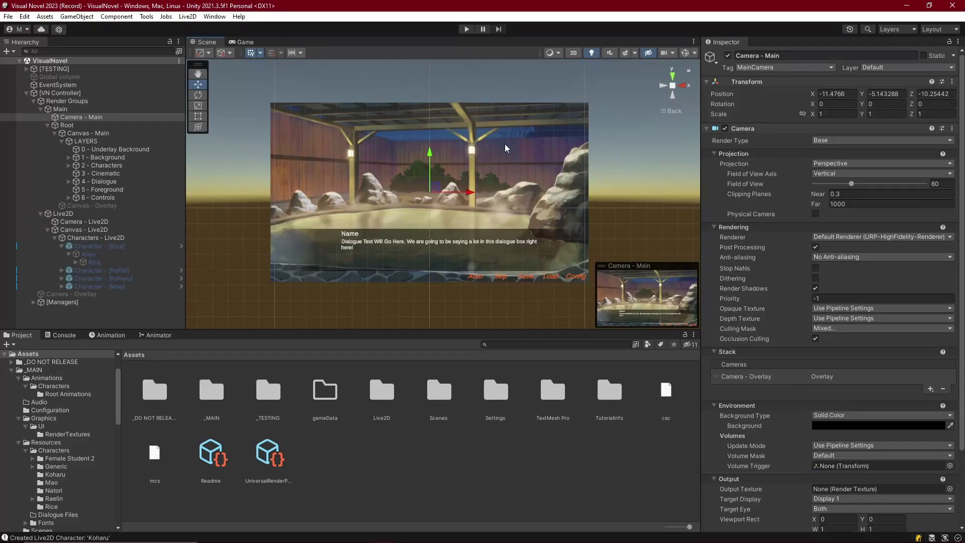
Collapse the Rice character in the hierarchy and set Camera - Main's projection to Orthographic
click(62, 246)
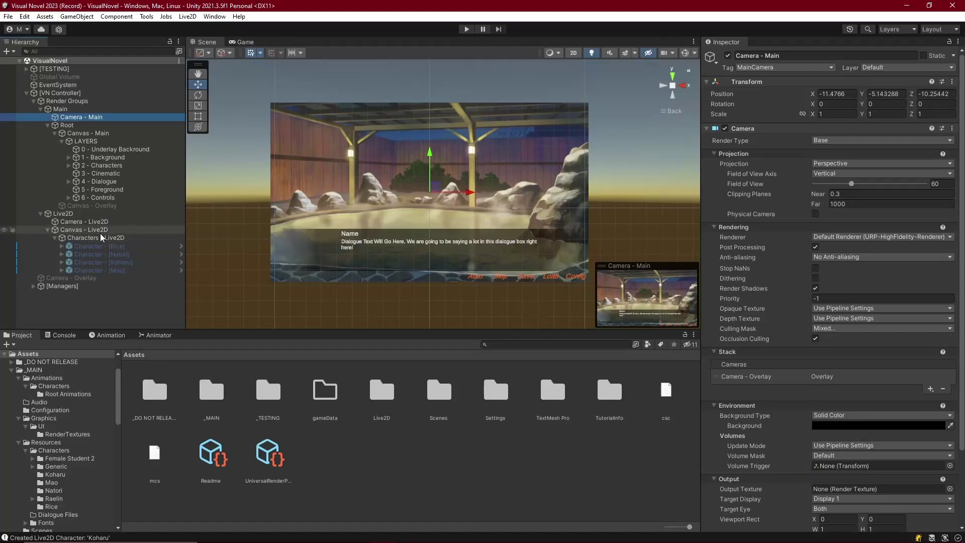
click(84, 222)
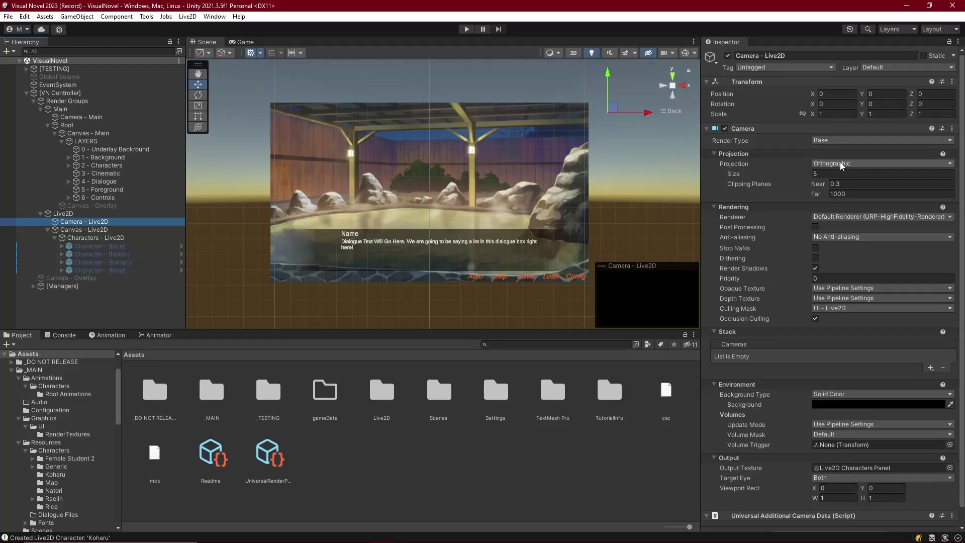
click(83, 118)
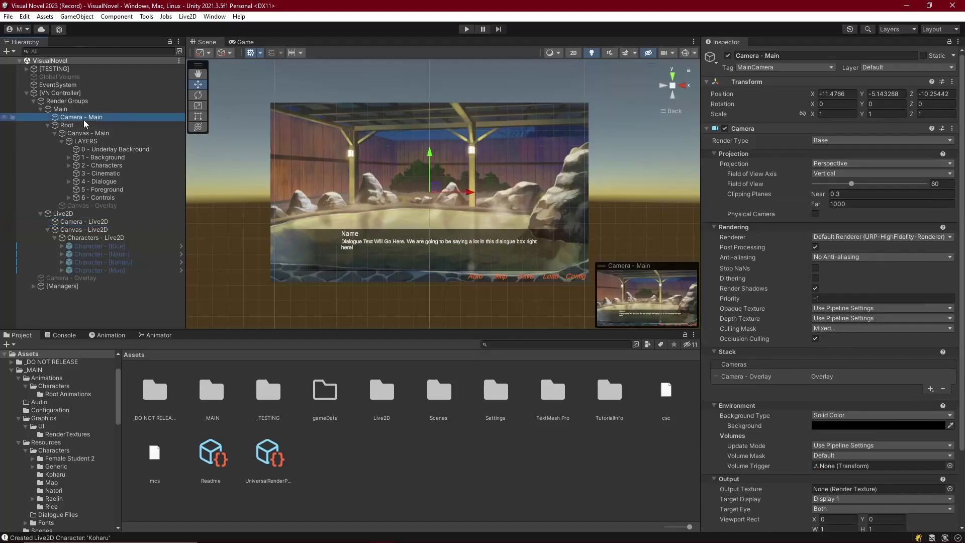
click(825, 166)
click(841, 192)
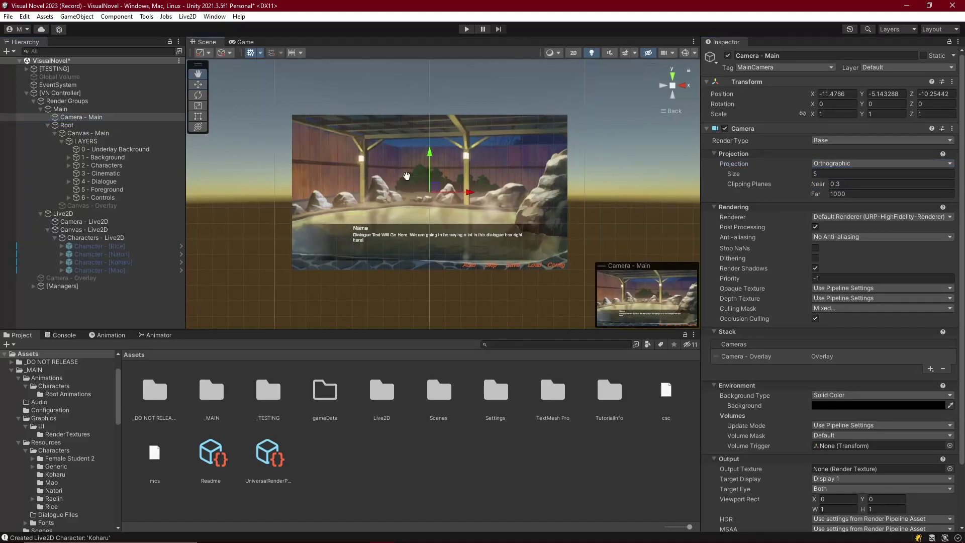
Run the scene and compare the placement of the Live2D characters, Camera - Live2D and Canvas - Live2D with the main canvas
middle_drag(362, 179, 407, 181)
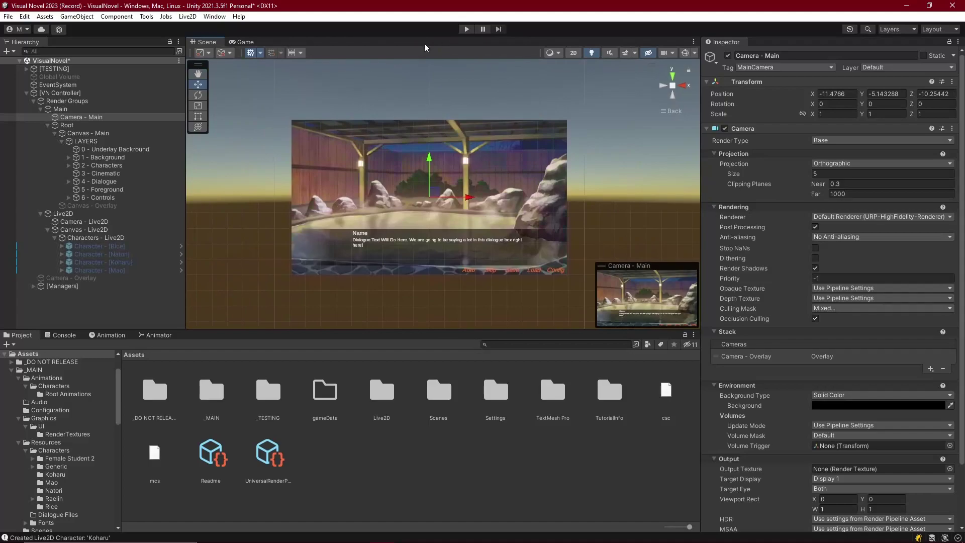
click(466, 28)
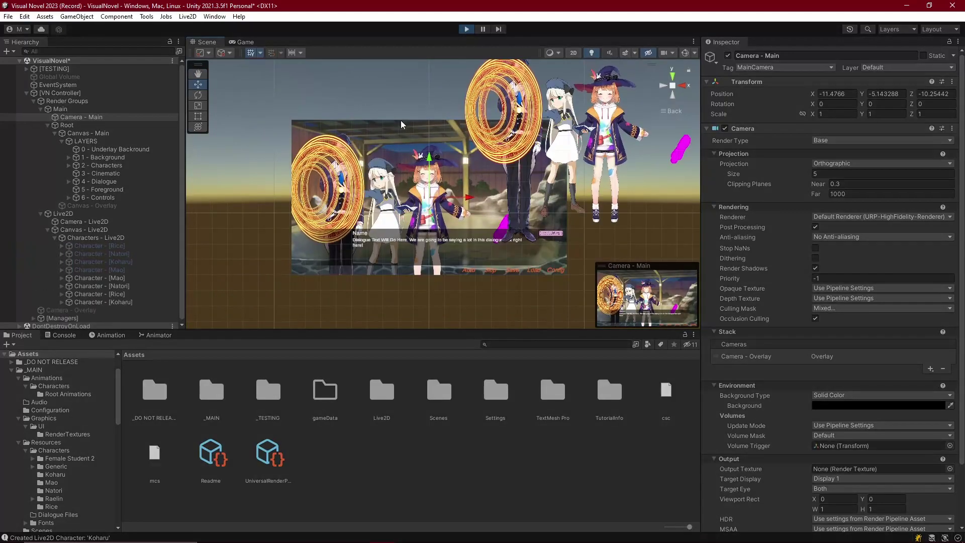
middle_drag(445, 101, 418, 126)
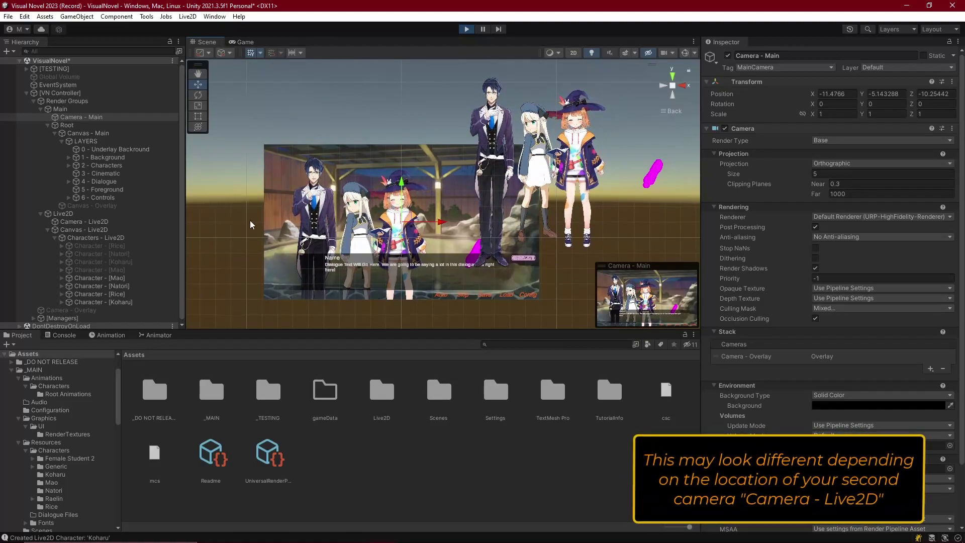
middle_drag(375, 219, 373, 217)
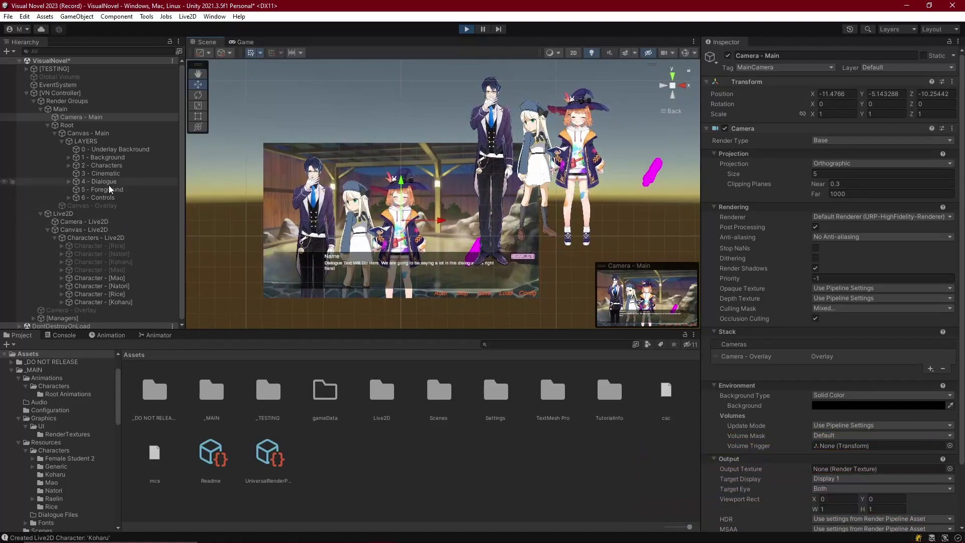
click(80, 221)
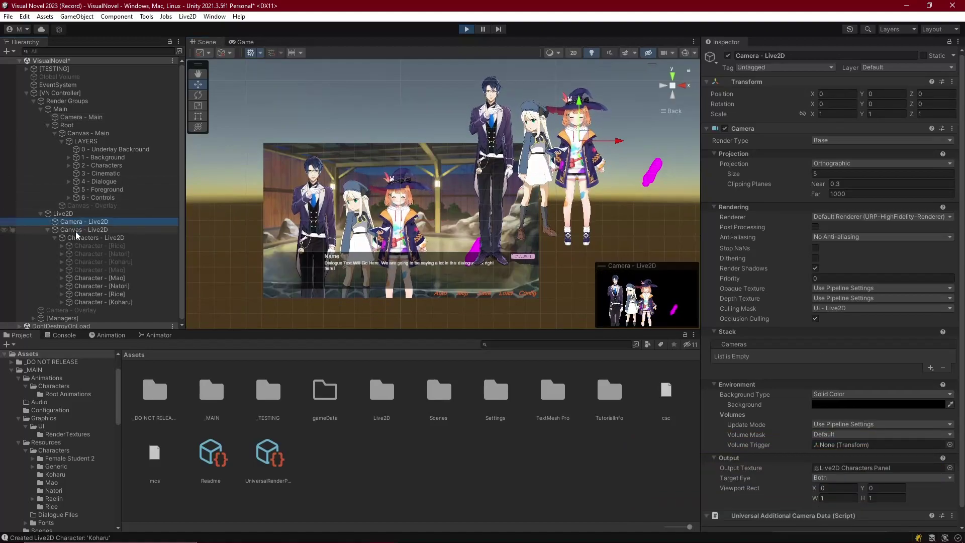
click(75, 231)
click(78, 222)
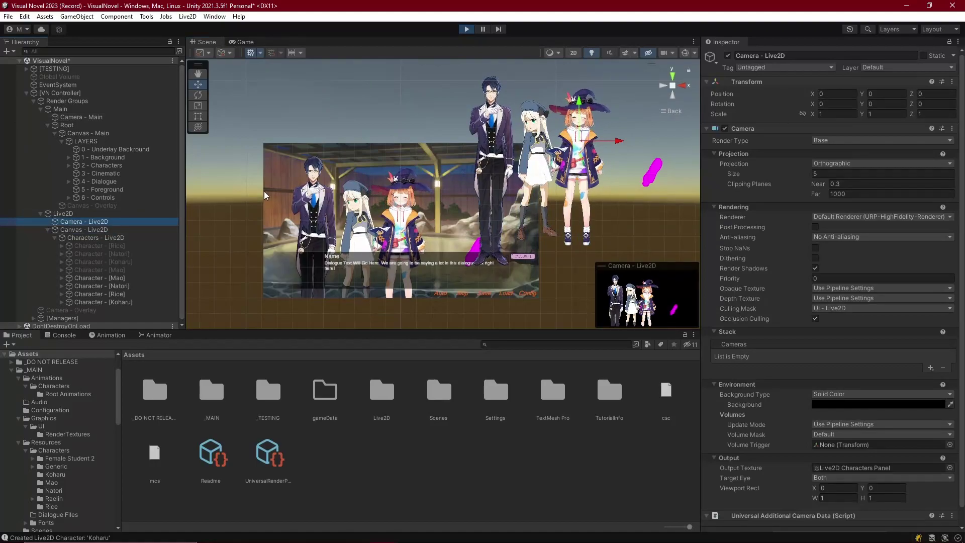
click(145, 214)
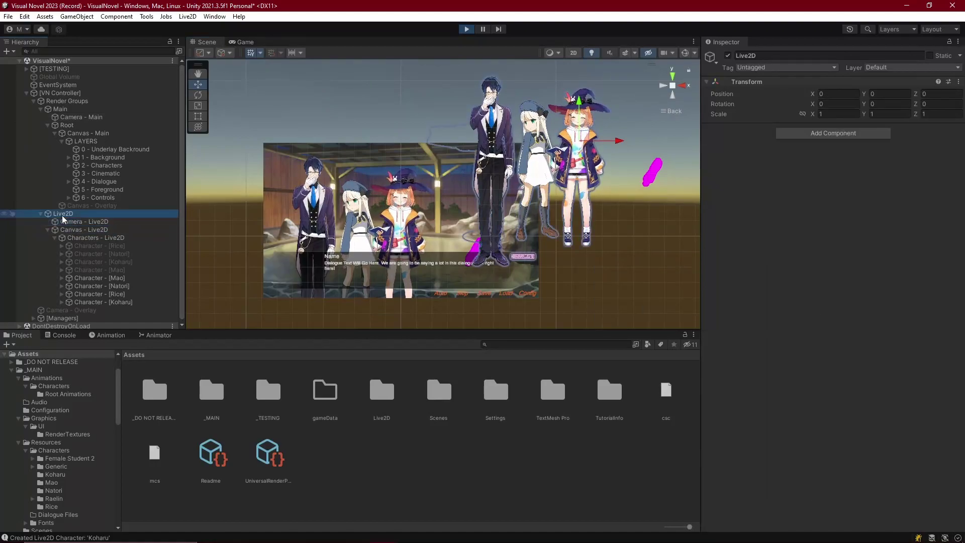
Set Camera - Main's position to X 0, Y 0, Z 0
click(81, 118)
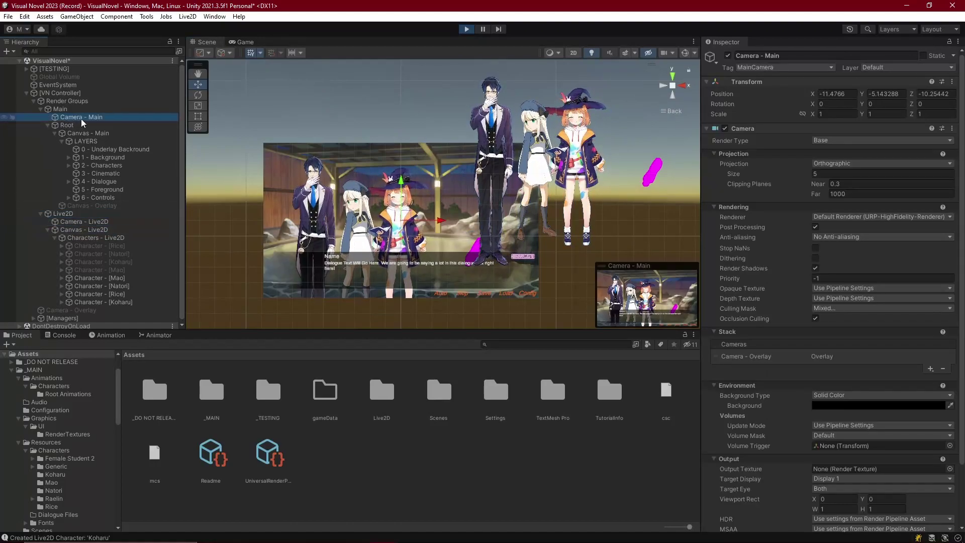
click(838, 94)
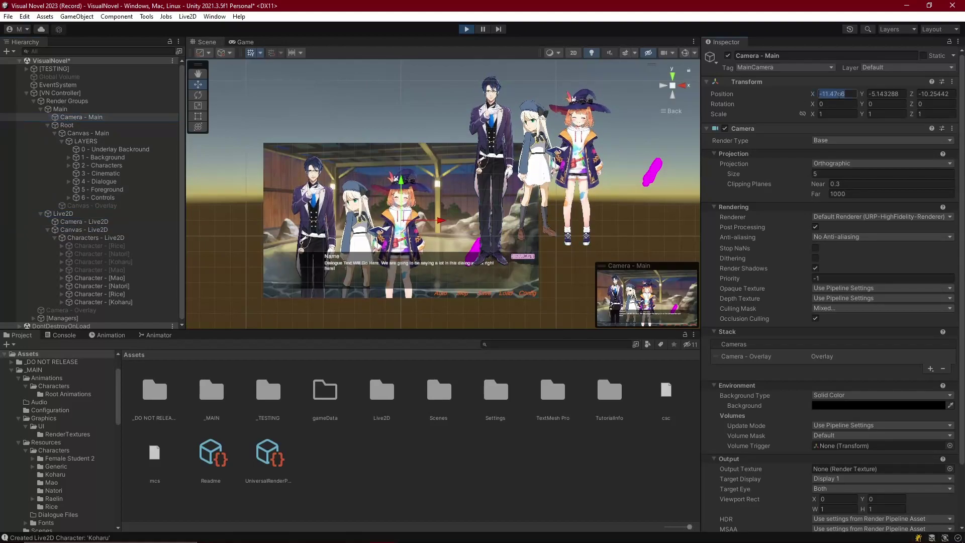
text(0)
key(Tab)
text(0)
key(Tab)
text(0)
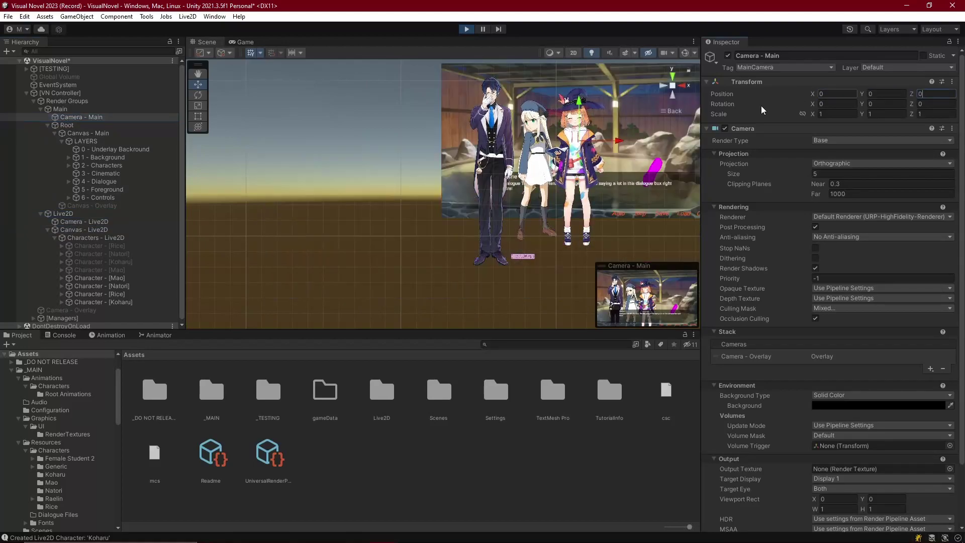
middle_drag(653, 135, 545, 157)
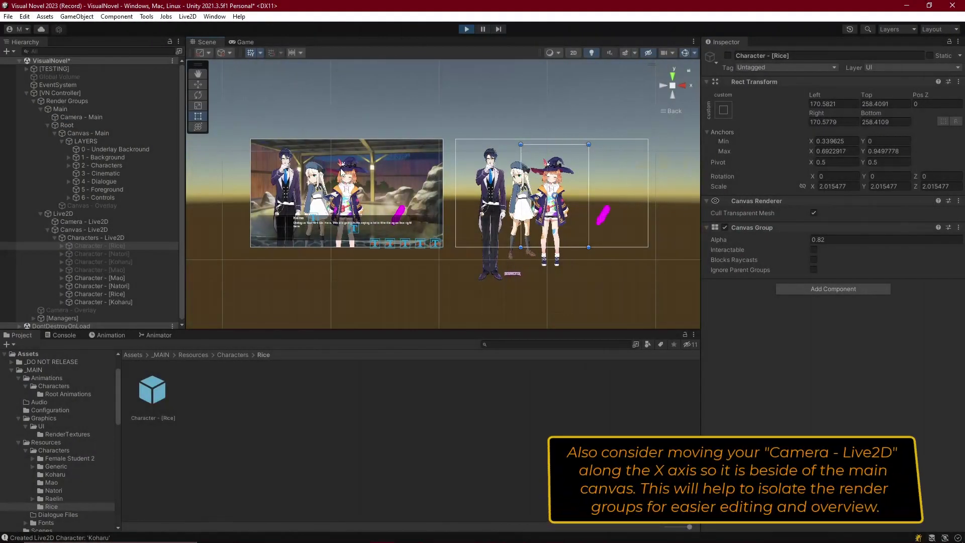
Stop the running scene and set the plane distance of Canvas - Live2D to 10
right_drag(297, 115, 322, 128)
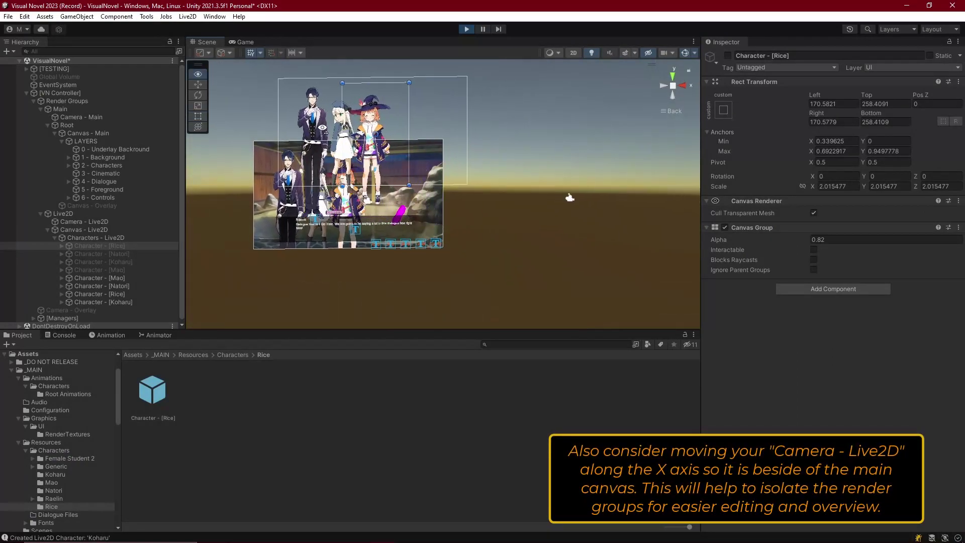
alt+drag(323, 128, 359, 133)
click(674, 87)
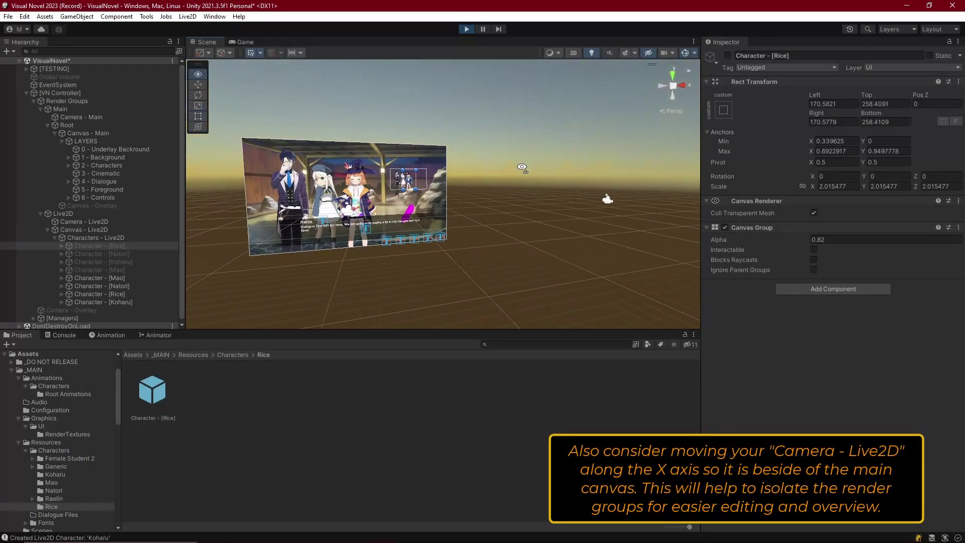
alt+drag(521, 165, 601, 162)
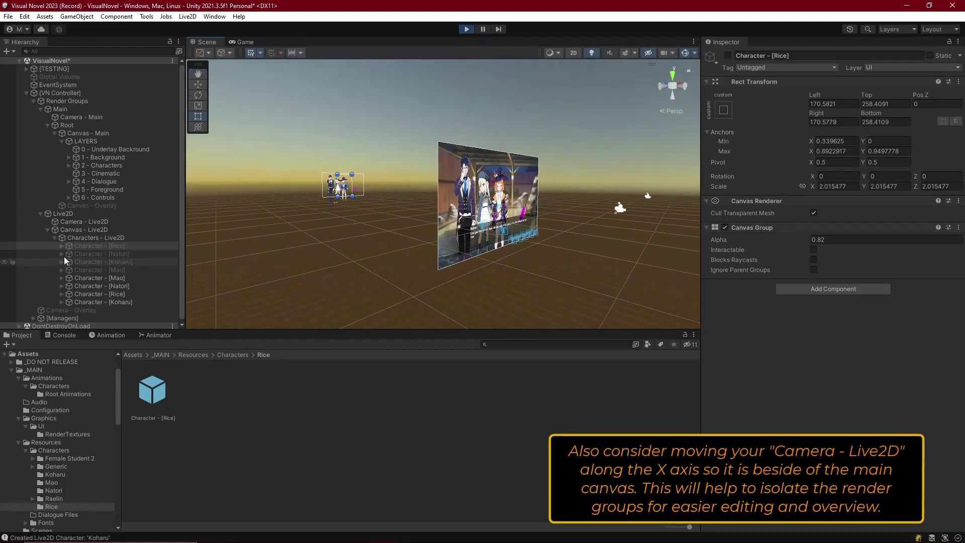
click(466, 29)
click(89, 231)
click(86, 222)
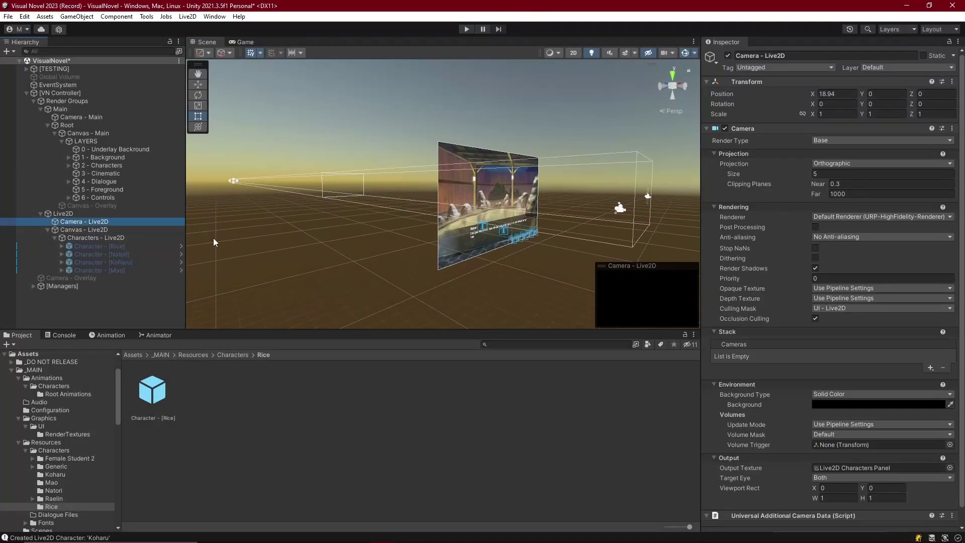
click(96, 230)
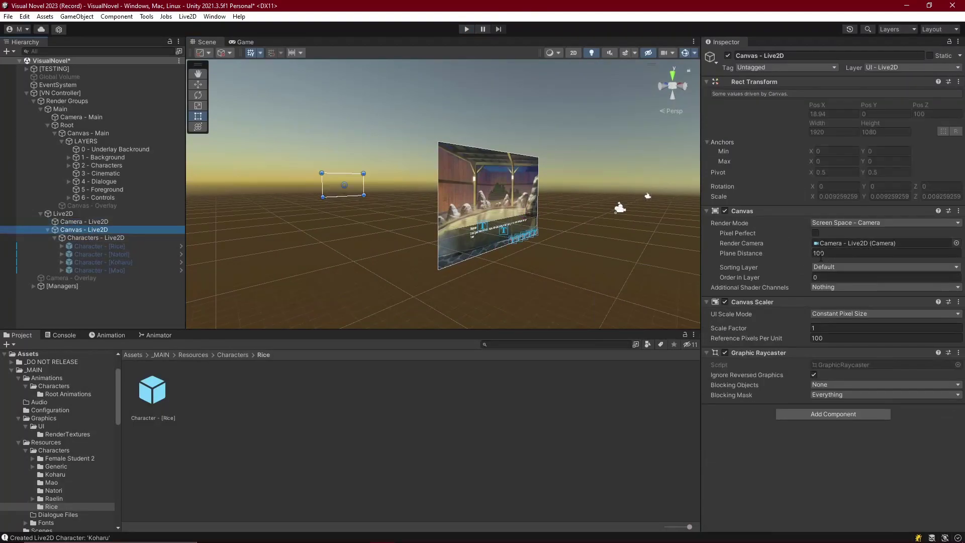
click(832, 253)
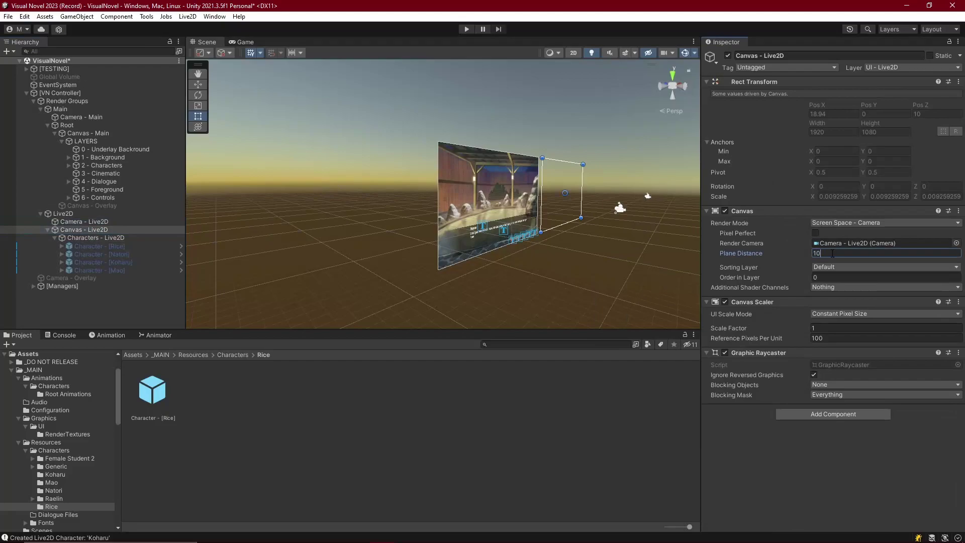
Check the plane distance of Canvas - Main and view both canvases side by side in the scene
click(85, 134)
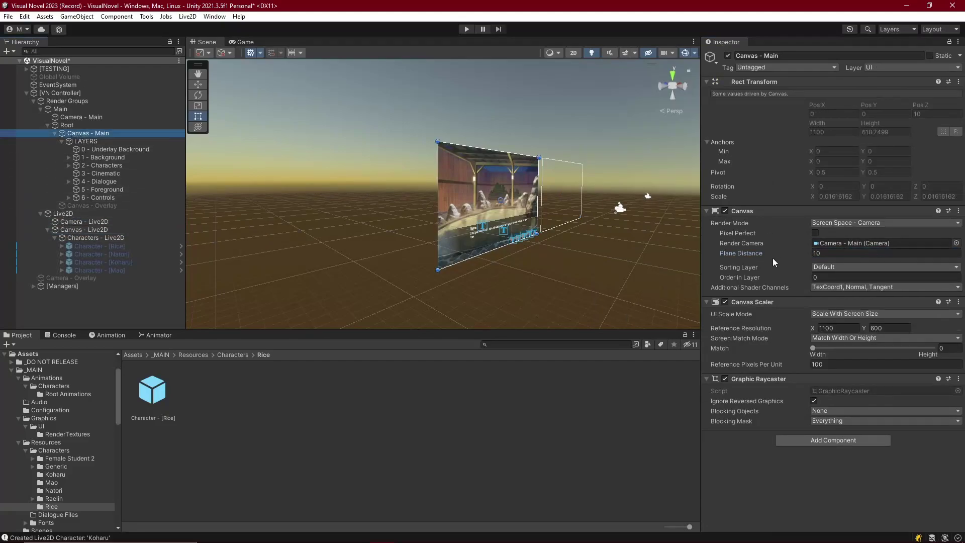
key(w)
right_drag(461, 206, 380, 197)
key(d)
alt+drag(379, 196, 328, 219)
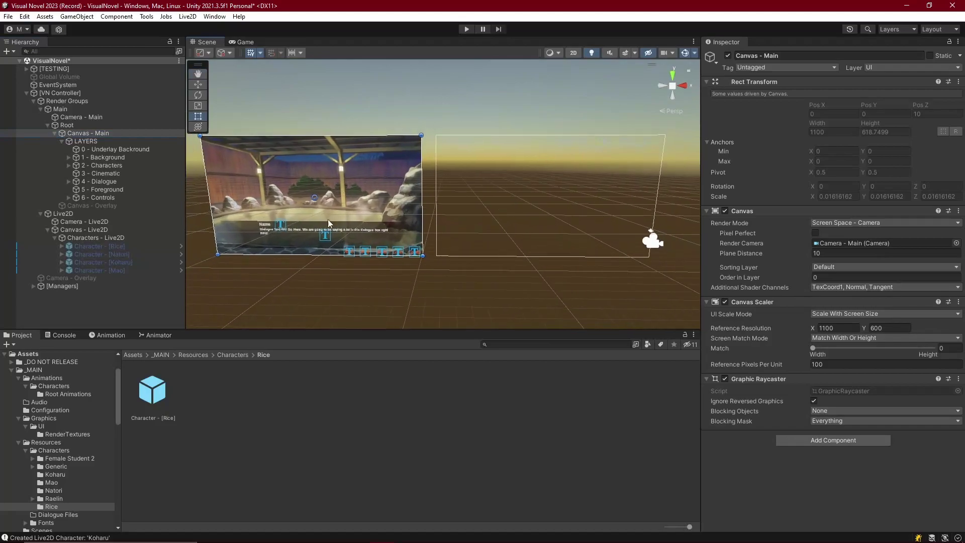
Run the scene and inspect the spawned Mao and Rice characters up close inside the Live2D canvas
click(466, 28)
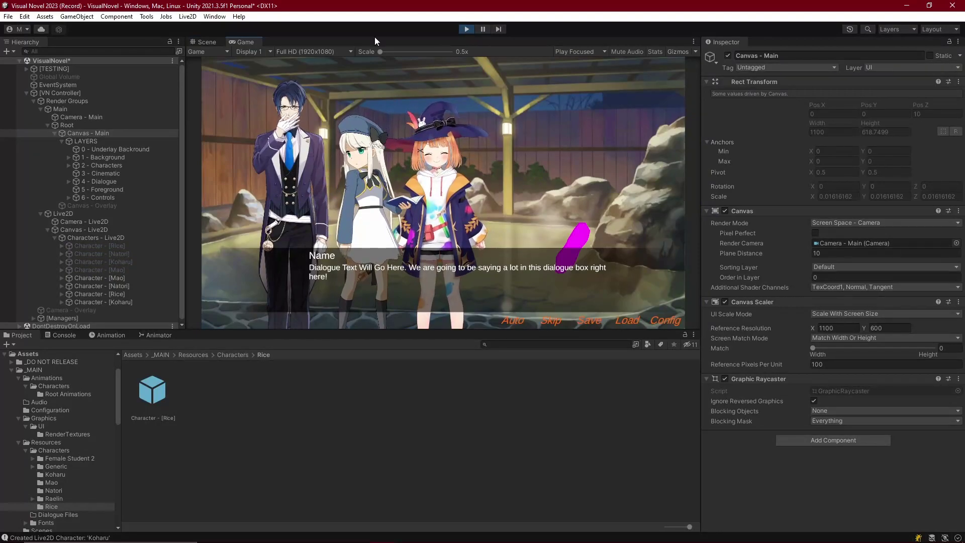
click(198, 40)
alt+drag(438, 143, 174, 243)
click(110, 277)
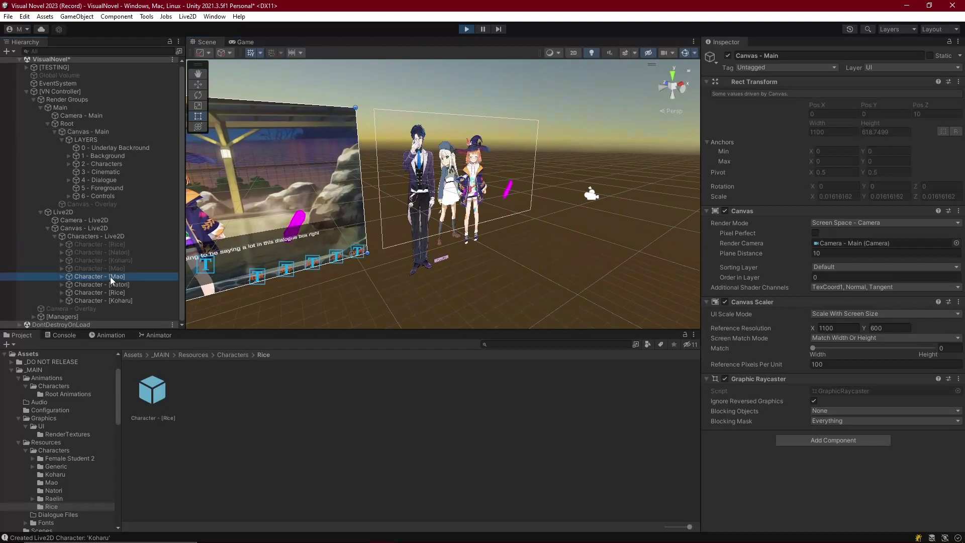
click(112, 292)
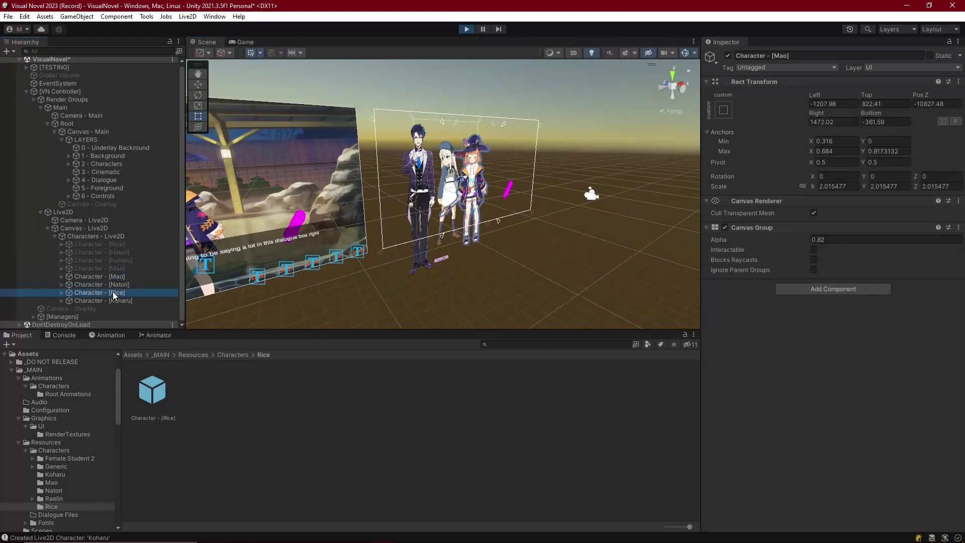
alt+drag(347, 213, 366, 215)
key(w)
right_drag(366, 215, 291, 197)
key(d)
key(q)
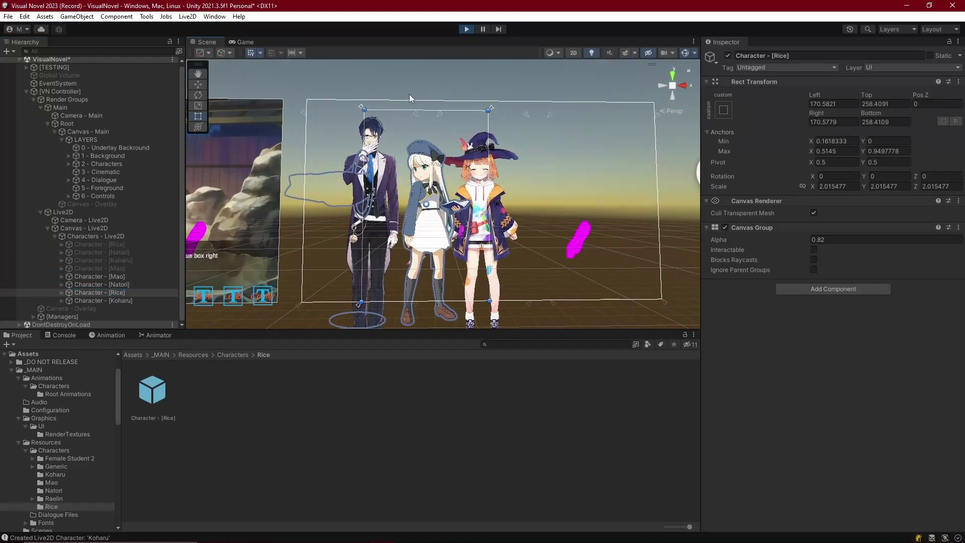
Switch the Scene view to an isometric view from the back and examine the Live2D characters' alignment with their canvas
click(662, 87)
click(682, 87)
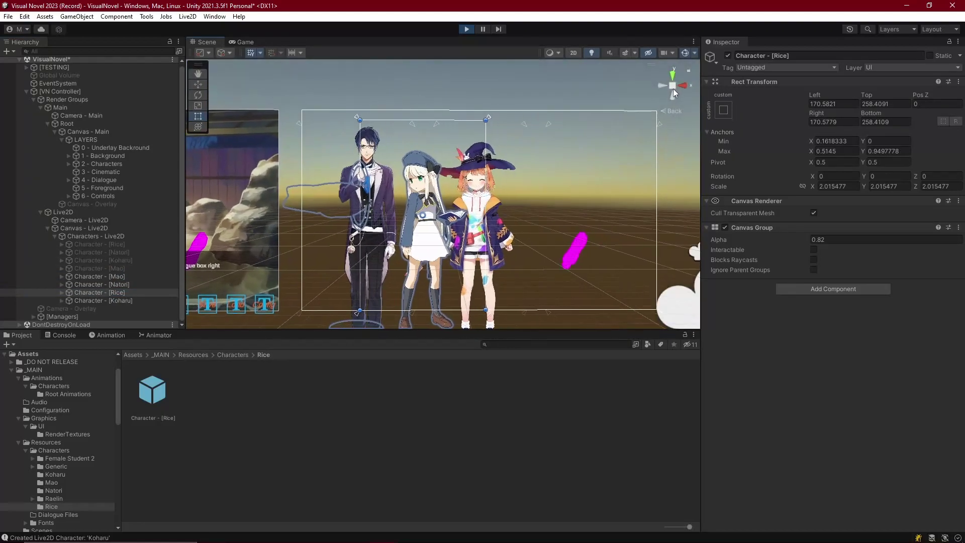
click(674, 88)
scroll(453, 199, up, 5)
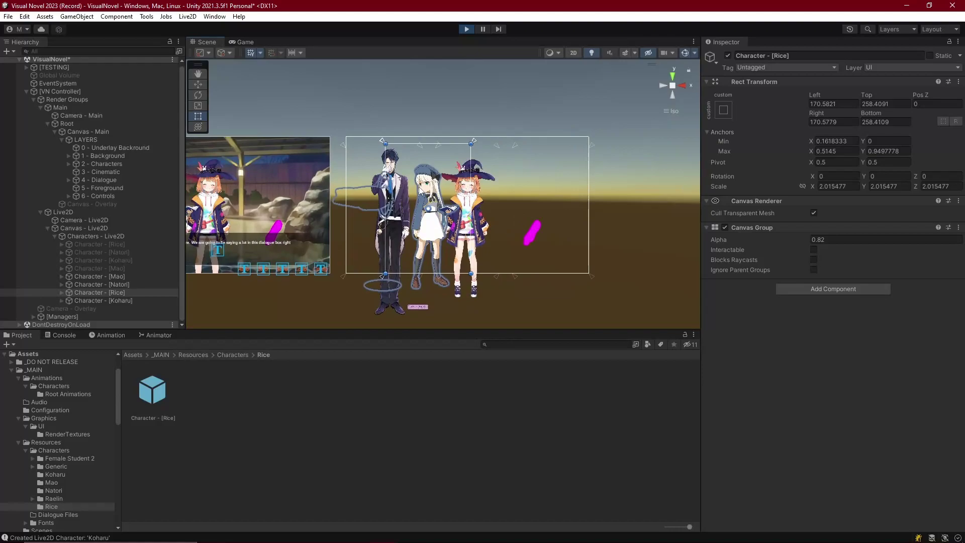
scroll(374, 128, up, 2)
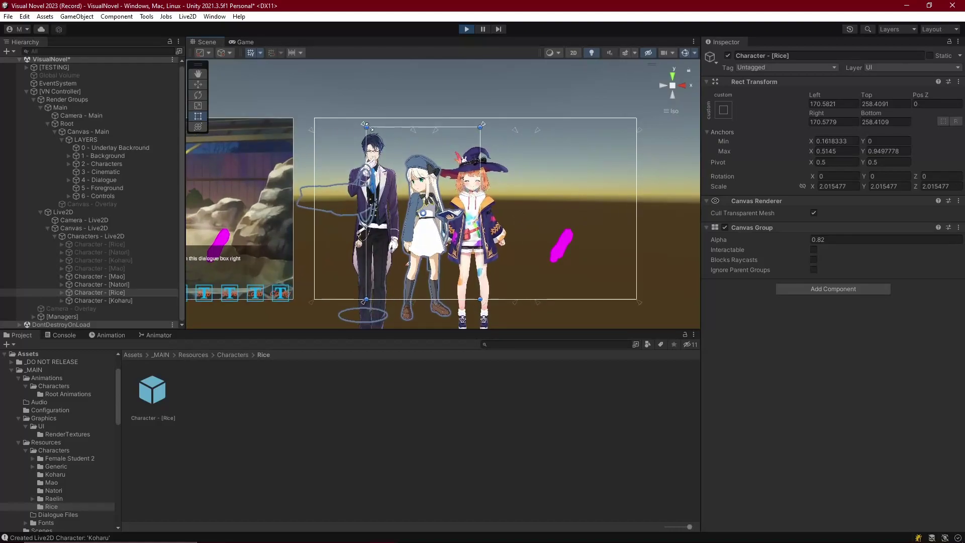
middle_drag(481, 141, 543, 98)
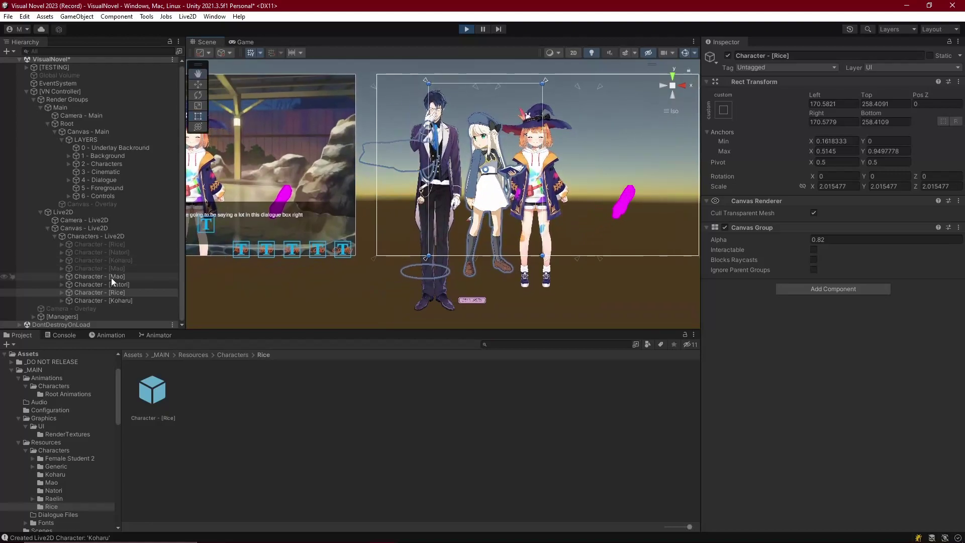
middle_drag(411, 151, 378, 177)
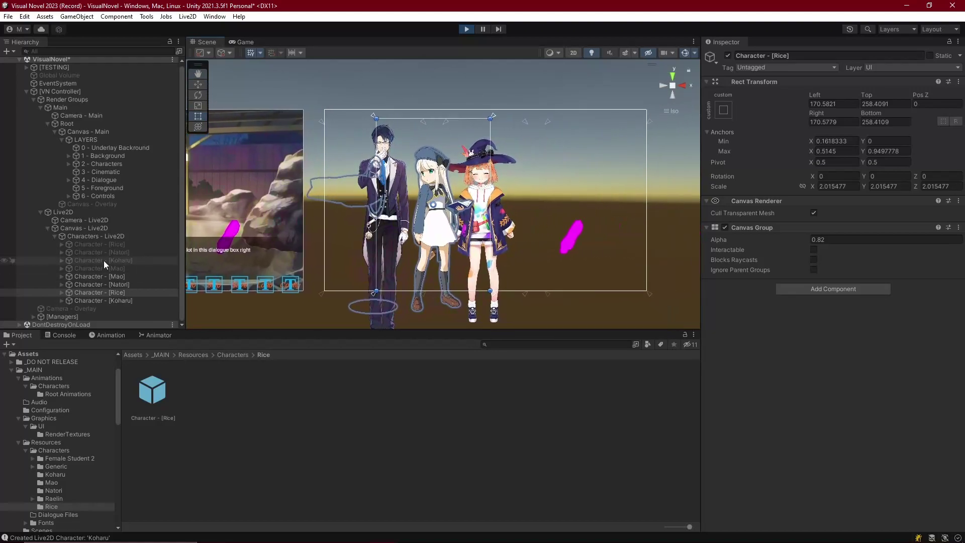
Select the spawned Natori character and compare its placement in the Live2D canvas with the main canvas
click(116, 284)
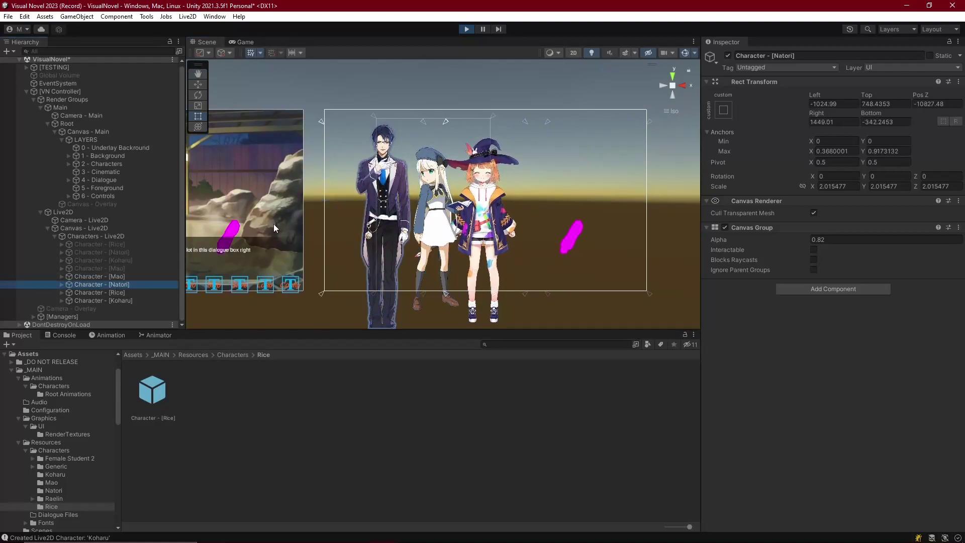
middle_drag(371, 149, 400, 152)
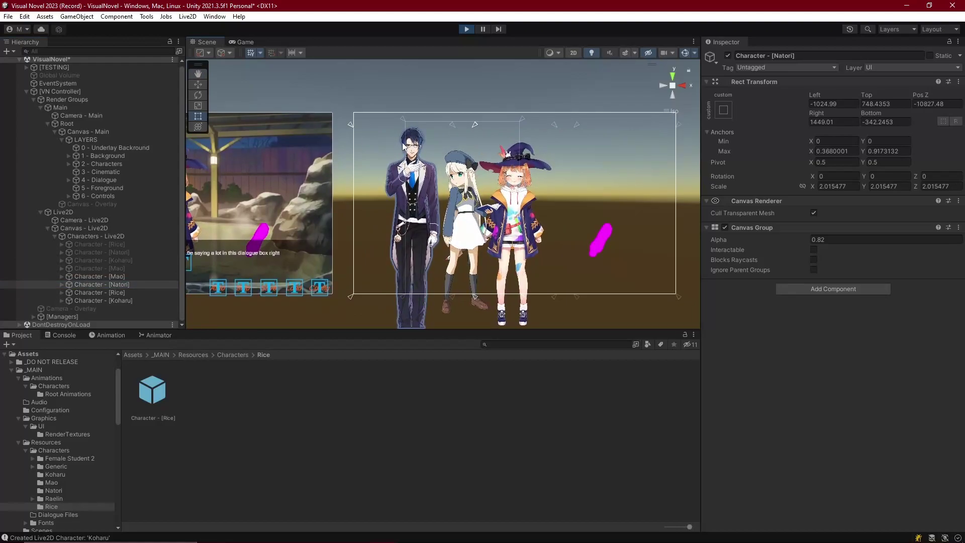
middle_drag(389, 240, 612, 144)
scroll(521, 164, down, 4)
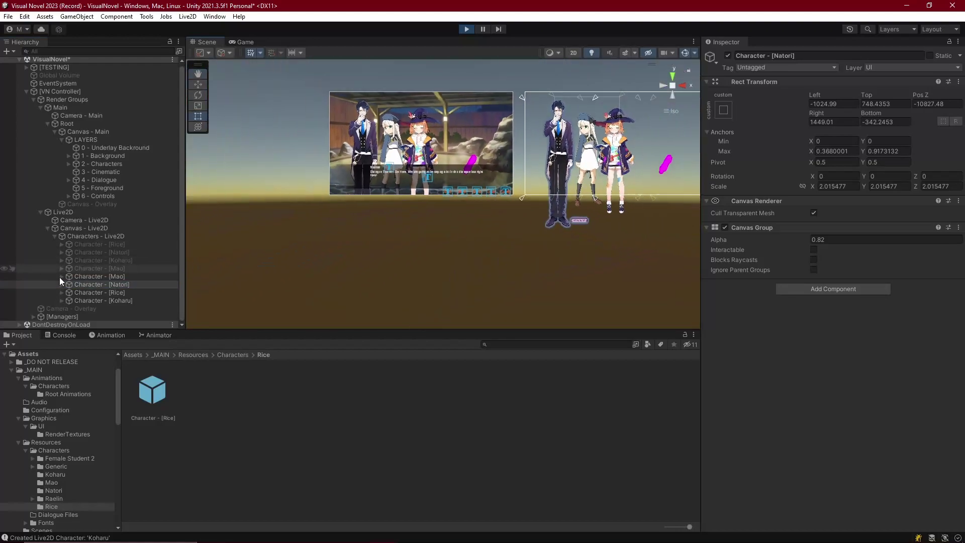
Frame the spawned Natori character and examine how far its rect transform and model sit from the Live2D canvas
double_click(108, 283)
scroll(353, 210, down, 9)
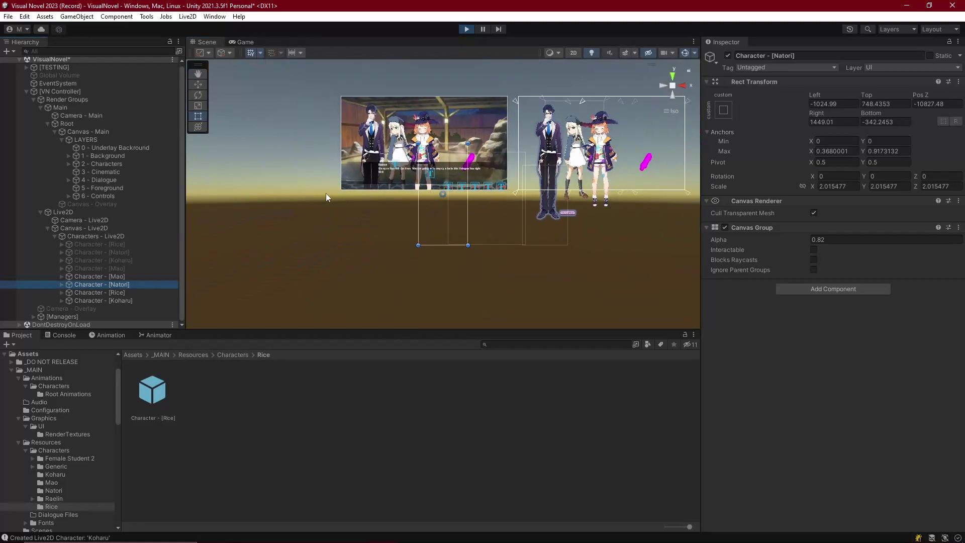
right_drag(327, 198, 415, 180)
alt+drag(415, 179, 392, 179)
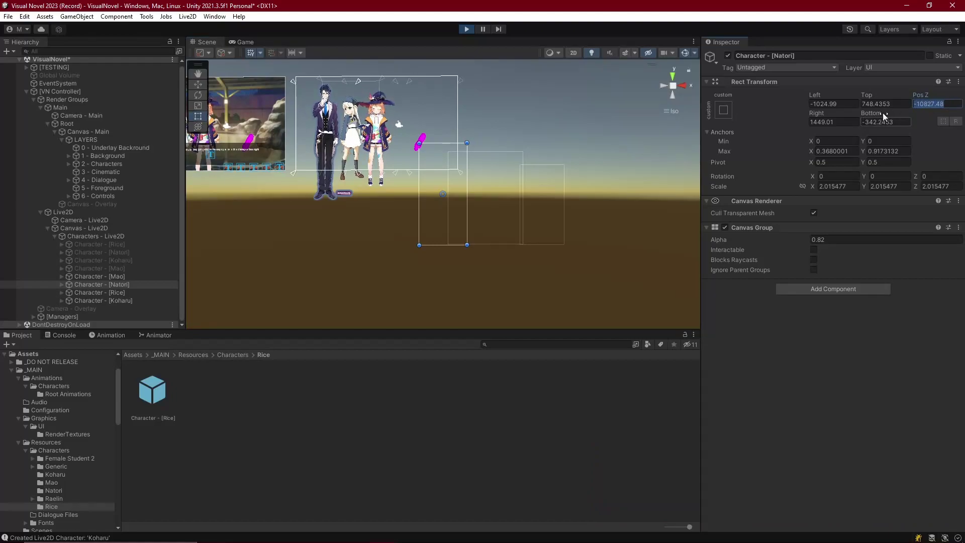
right_drag(490, 143, 435, 144)
alt+drag(505, 134, 424, 130)
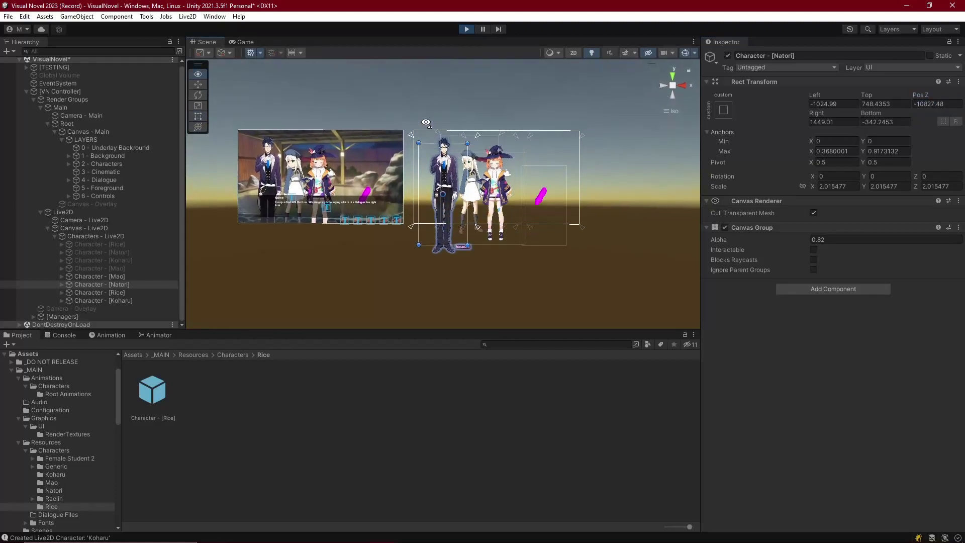
mouse_move(426, 122)
right_down()
mouse_move(443, 126)
mouse_move(428, 131)
right_up()
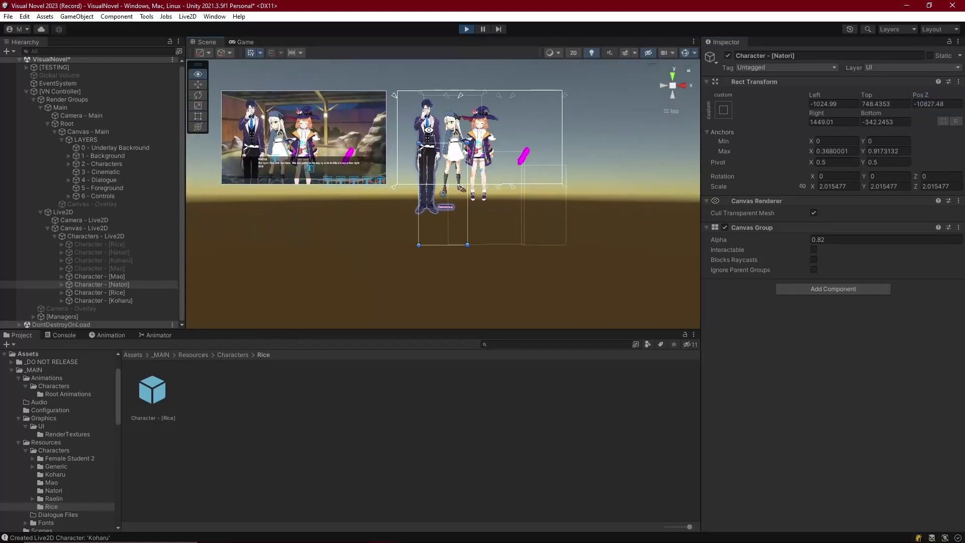
Stop the running scene, activate Character - [Natori] in the Live2D group and set its Pos Z to 0
click(467, 29)
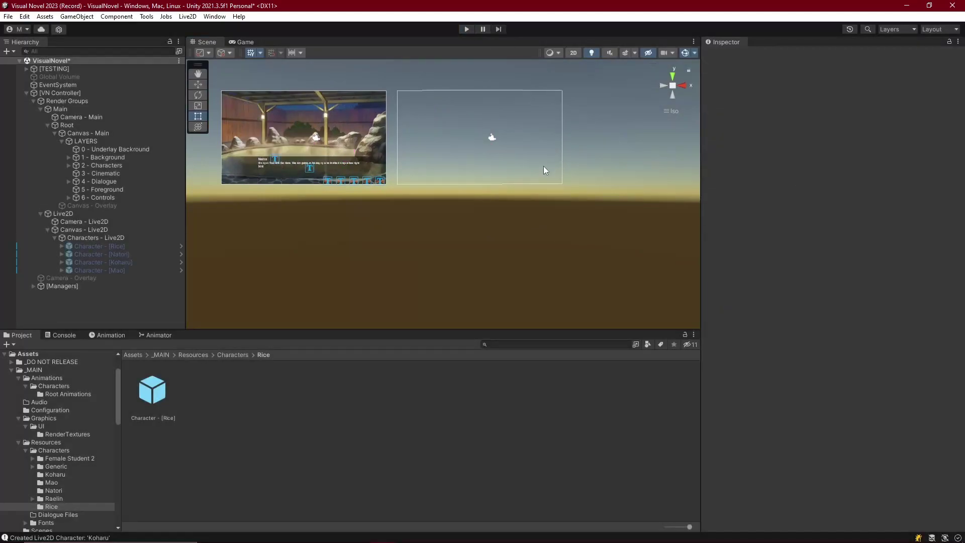
click(99, 254)
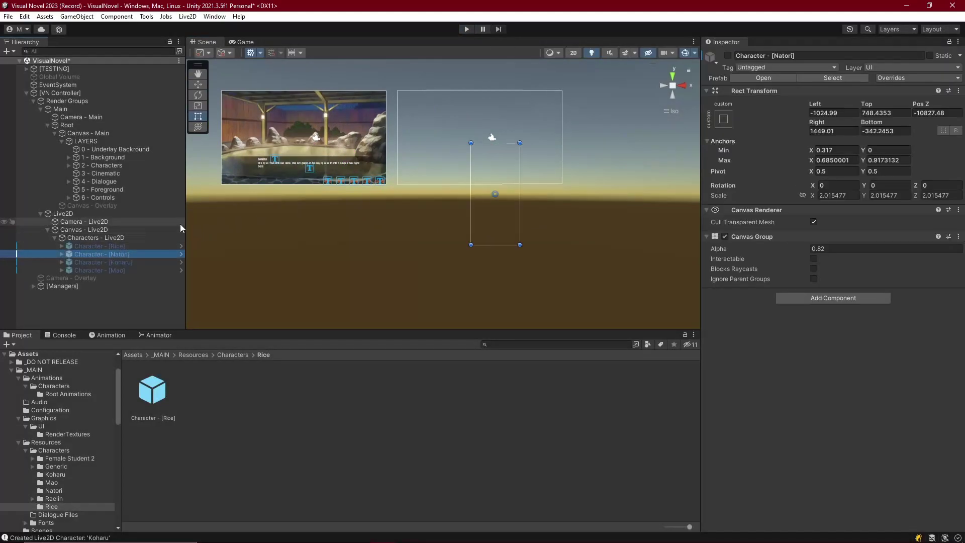
key(alt+shift+a)
alt+drag(255, 178, 368, 177)
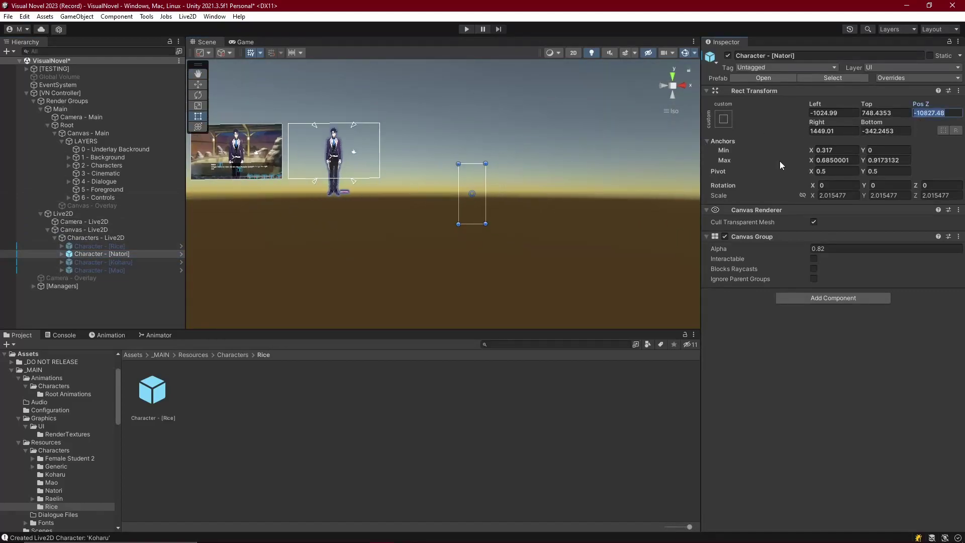
text(0)
Switch the Scene view to perspective and move Natori's rect into the Live2D canvas, with Left about 241 and Top about 109
alt+drag(427, 192, 425, 183)
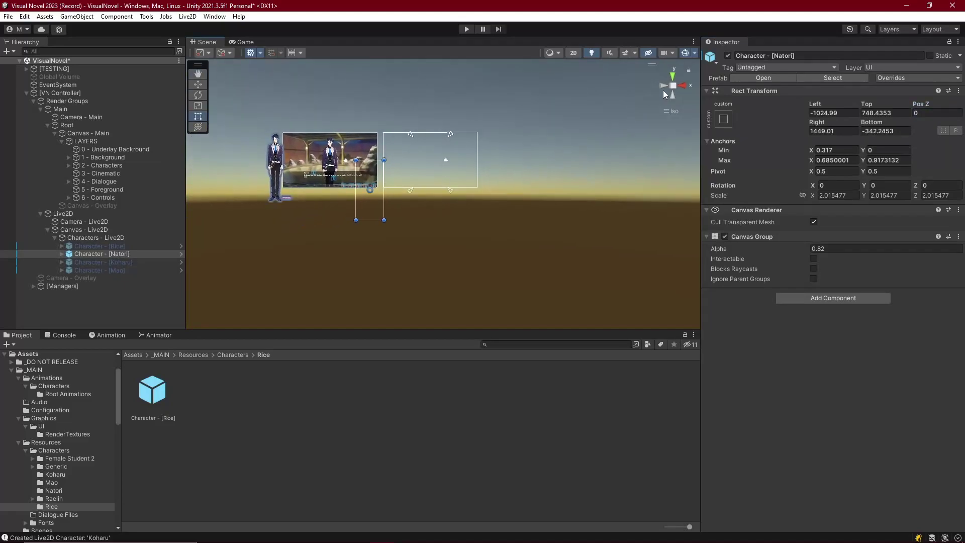
click(672, 86)
right_drag(545, 159, 506, 151)
key(w)
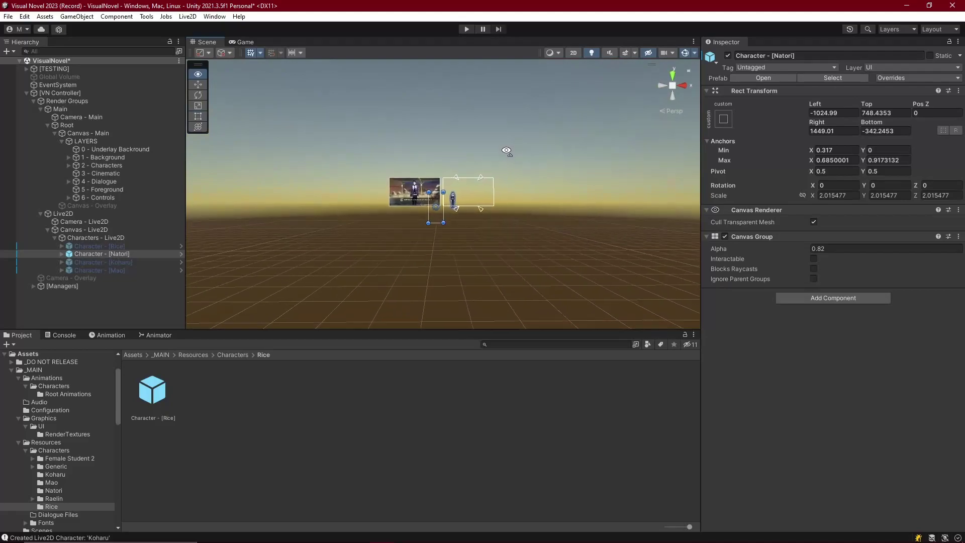
alt+drag(506, 151, 491, 205)
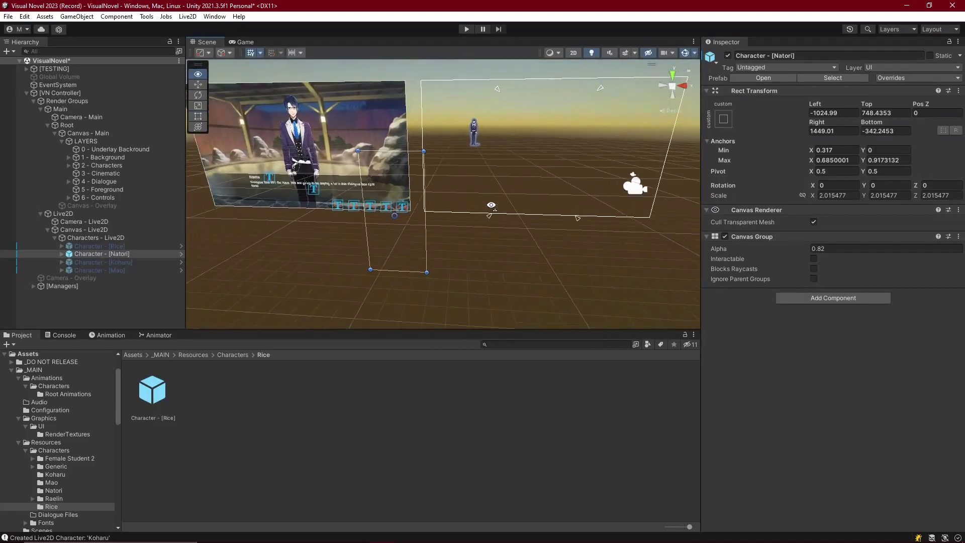
right_drag(491, 205, 483, 206)
drag(417, 244, 551, 184)
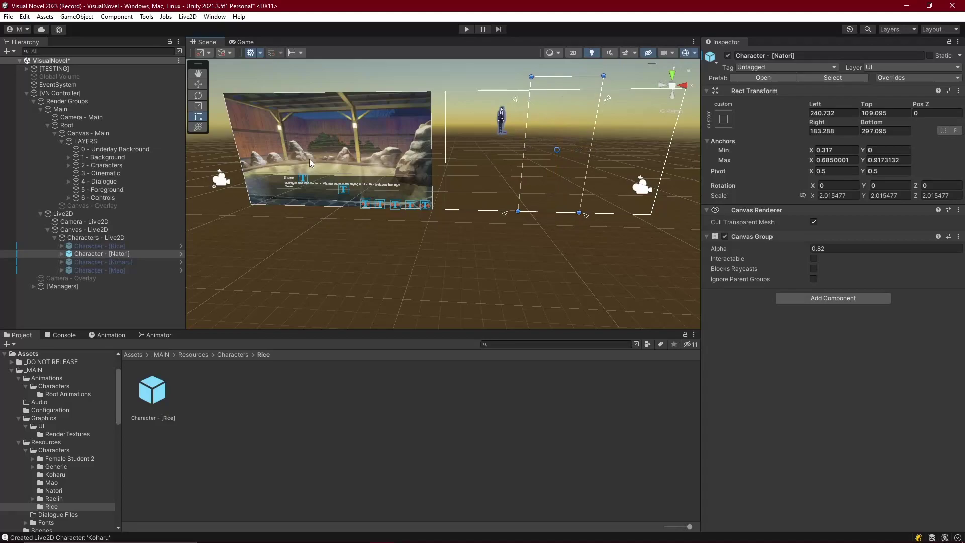
Set the position of the Natori model under Anim to X 0, Y 0, Z 0
click(65, 261)
click(70, 262)
click(97, 270)
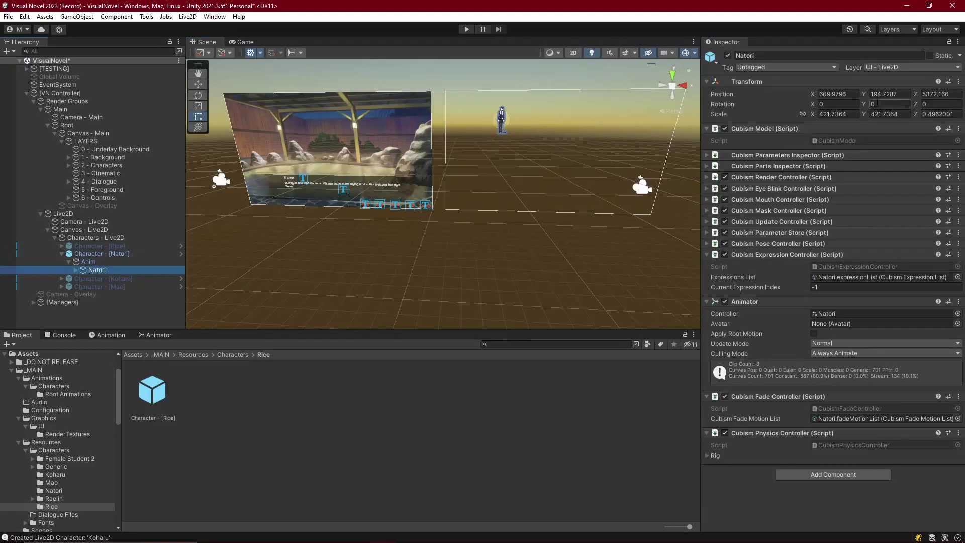
click(833, 95)
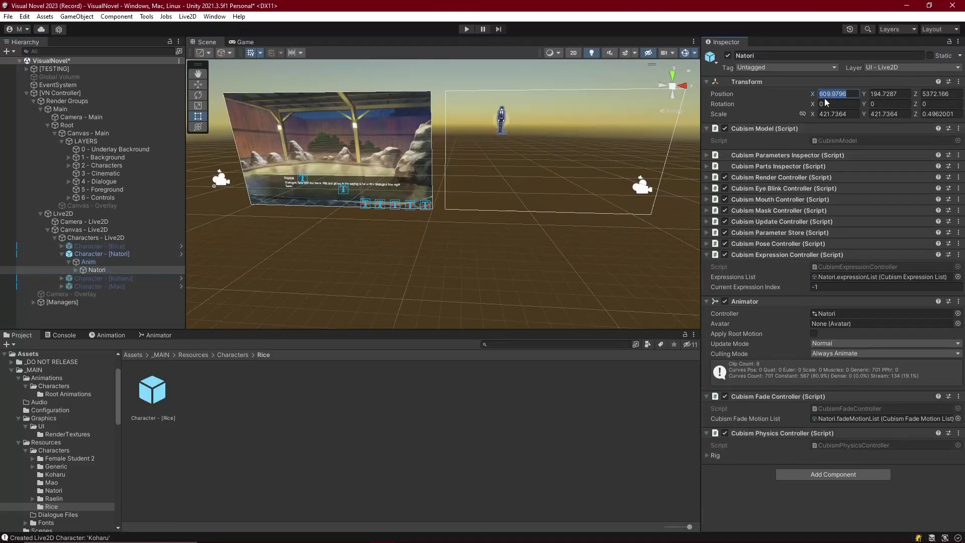
text(00)
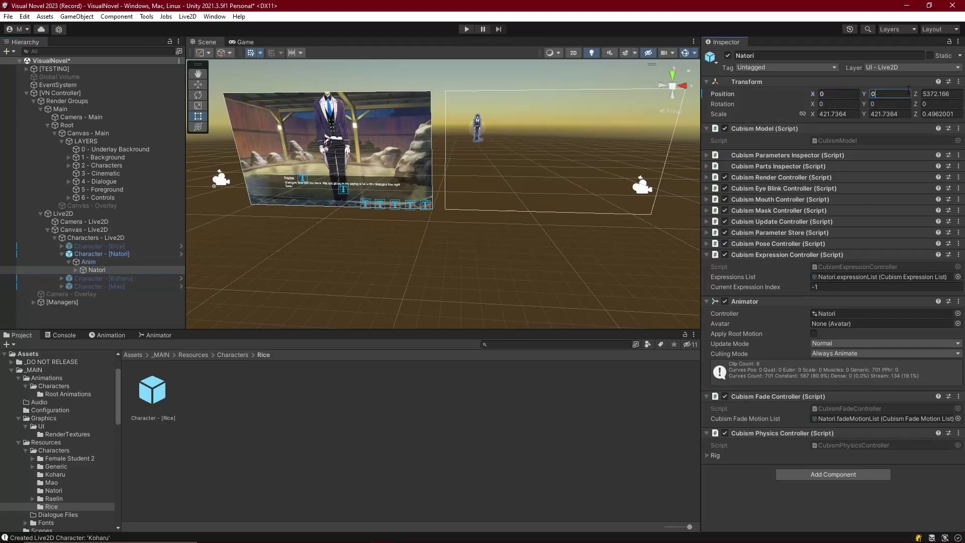
text(0)
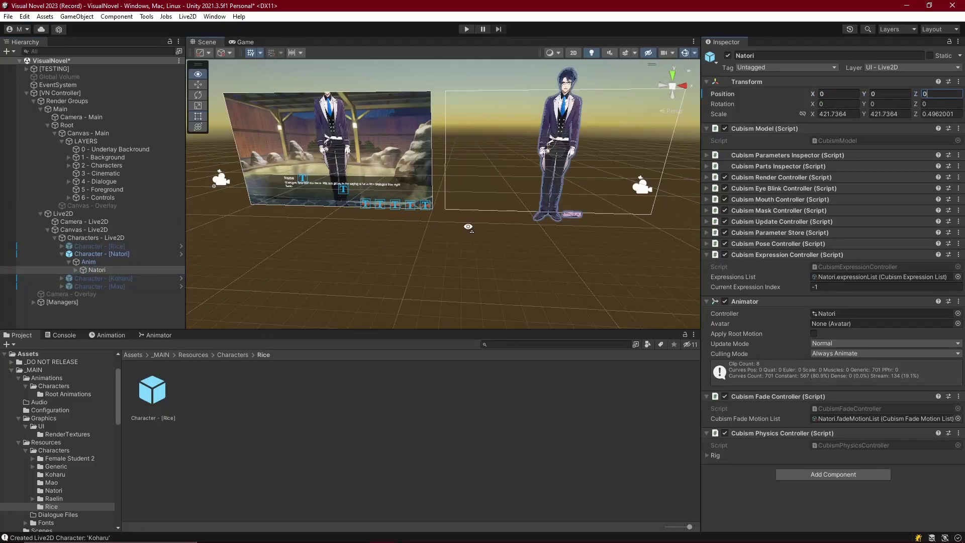
text(f)
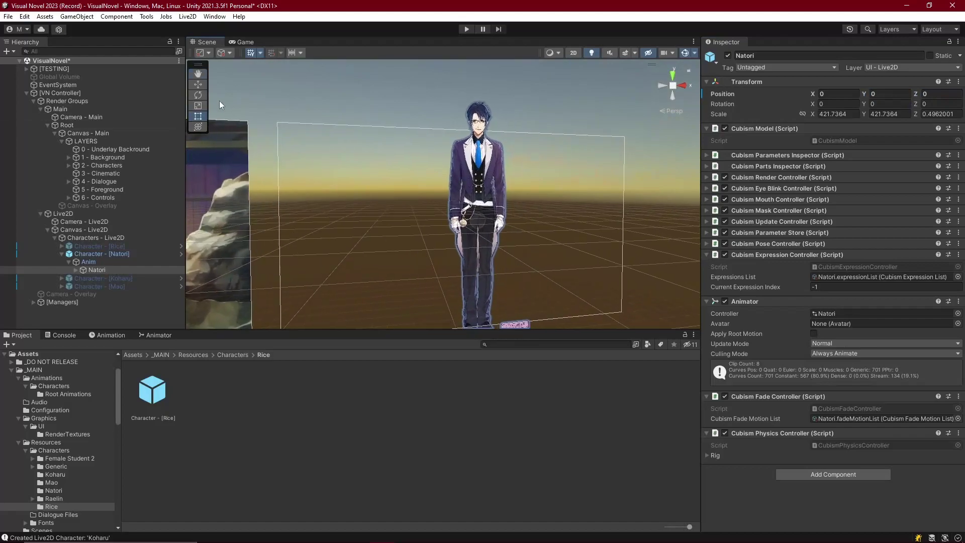
Lower the Natori model so that its head falls inside the Live2D canvas
right_drag(433, 155, 408, 157)
scroll(408, 157, down, 10)
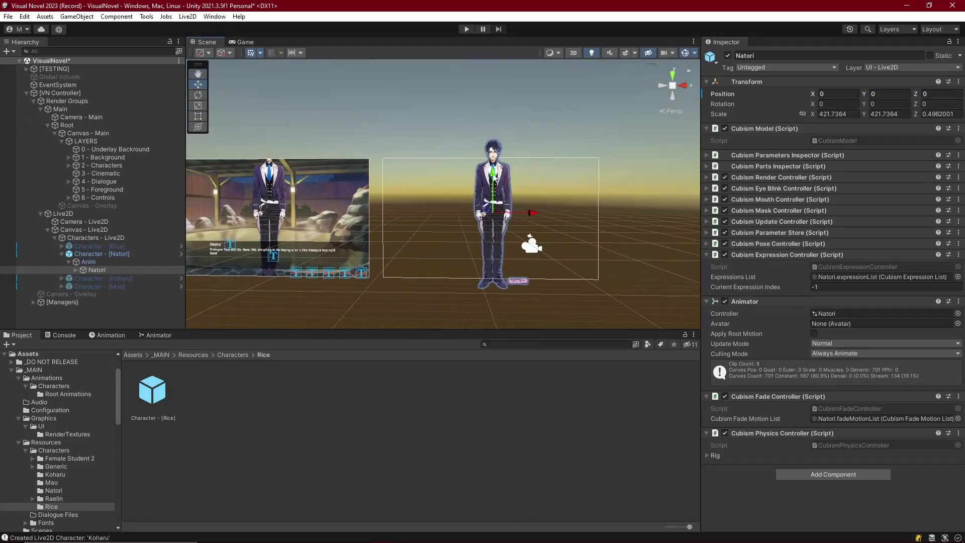
drag(494, 185, 499, 214)
Shrink the Character - [Natori] rect to fit inside the Live2D canvas, with Top and Bottom about 250, Left about 265, Right about 207
click(102, 254)
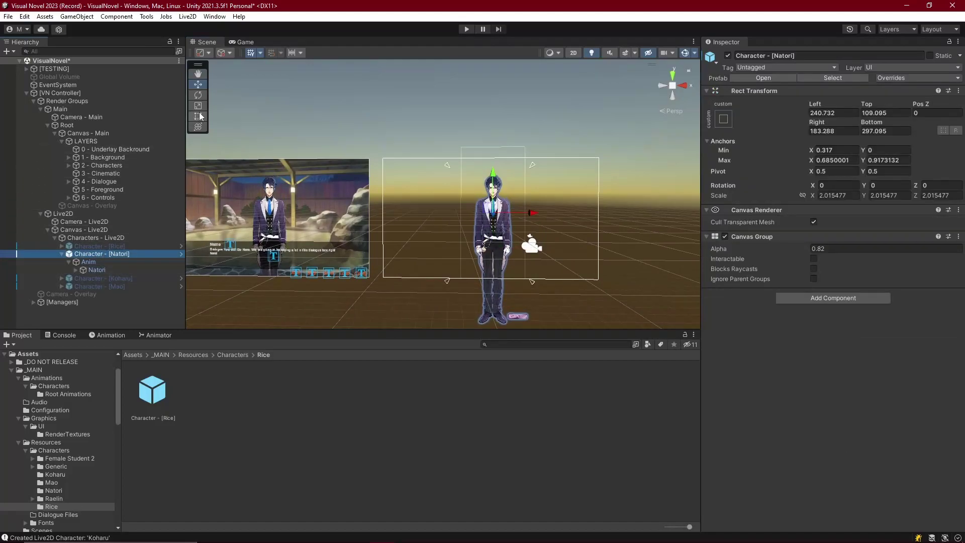
alt+drag(360, 173, 411, 180)
key(w)
right_drag(411, 180, 415, 175)
alt+drag(415, 176, 354, 180)
right_drag(354, 180, 334, 180)
key(s)
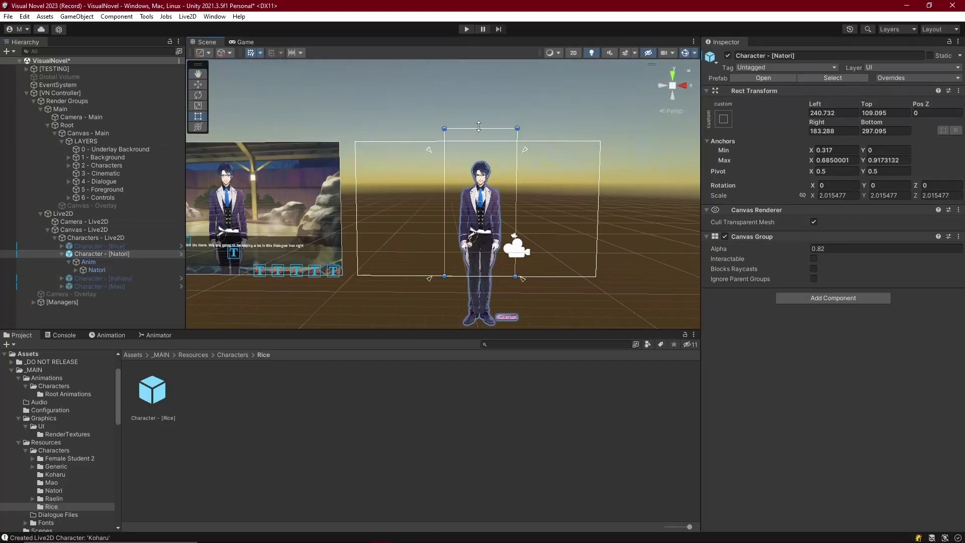
drag(479, 128, 479, 154)
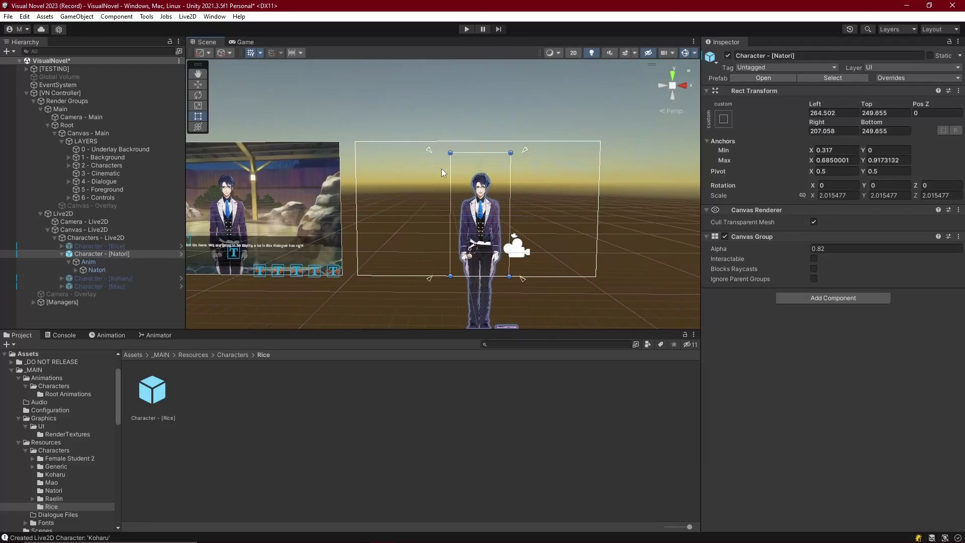
Raise the Natori model within its resized rect to position Y -91
click(449, 225)
drag(453, 230, 457, 209)
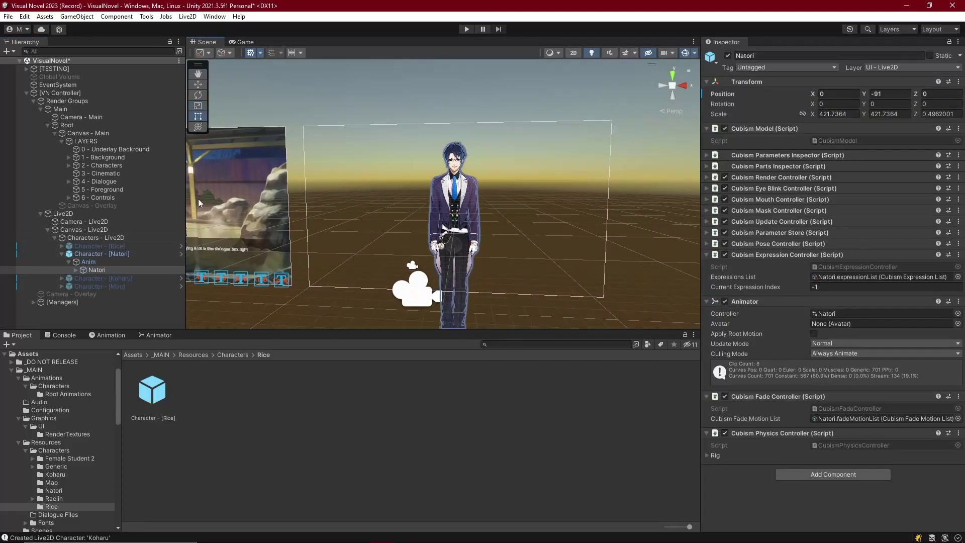
double_click(96, 270)
Align the side anchors of Character - [Natori] with its rect bounds, setting Min X to 0.391 and Max X to 0.641
click(101, 254)
right_drag(329, 186, 369, 166)
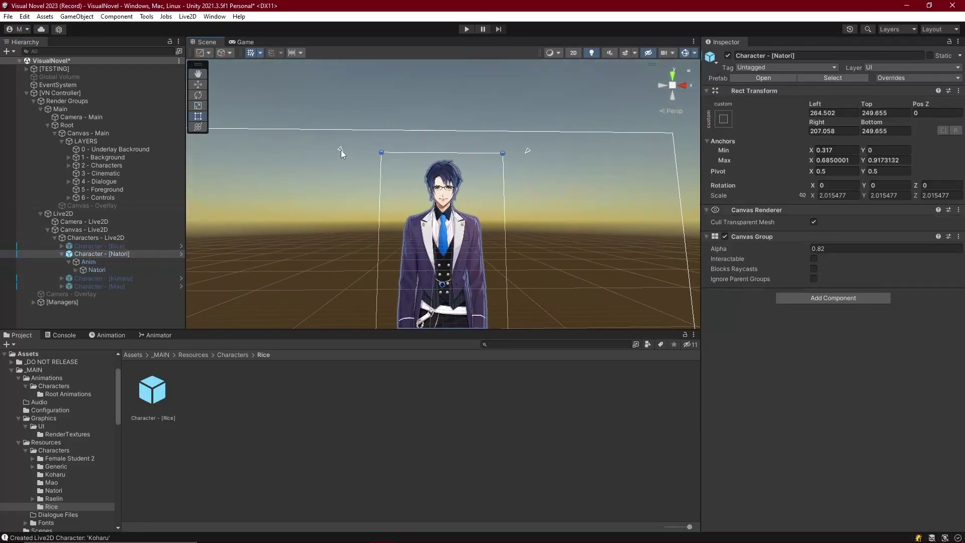
drag(341, 150, 378, 153)
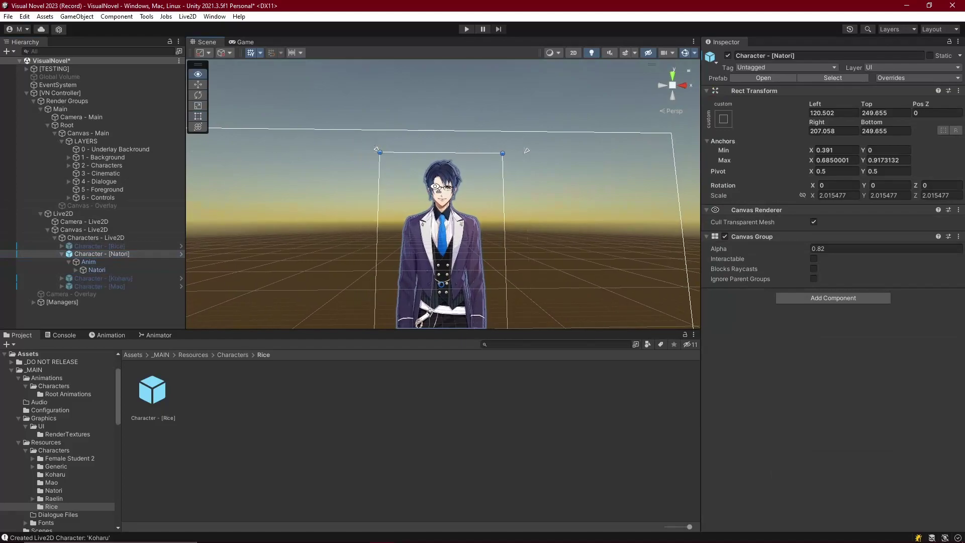
scroll(521, 146, up, 3)
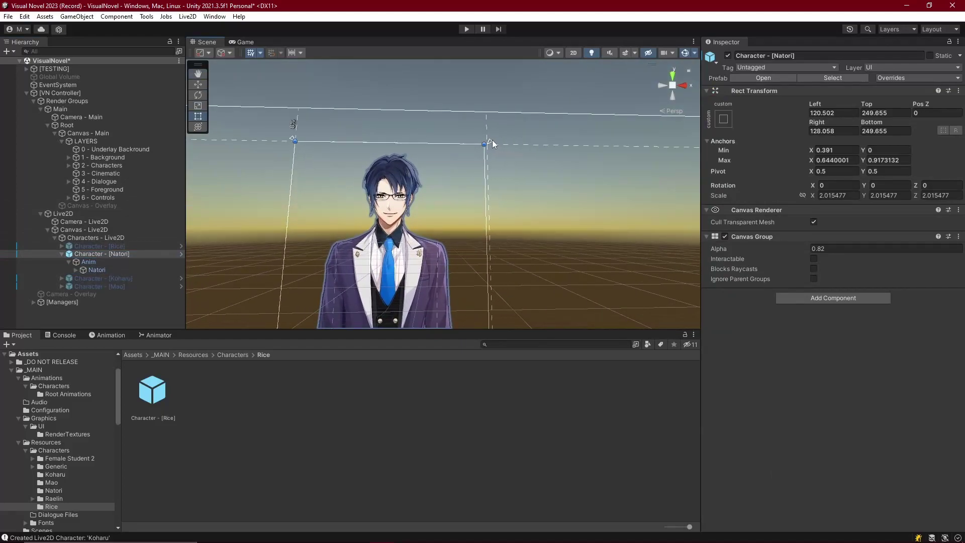
drag(492, 143, 490, 144)
scroll(459, 221, down, 3)
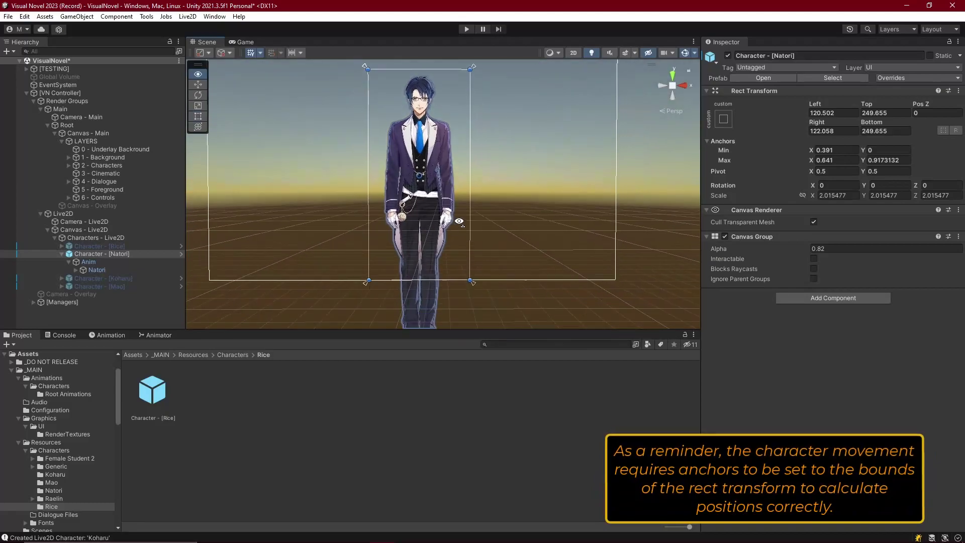
scroll(458, 221, down, 5)
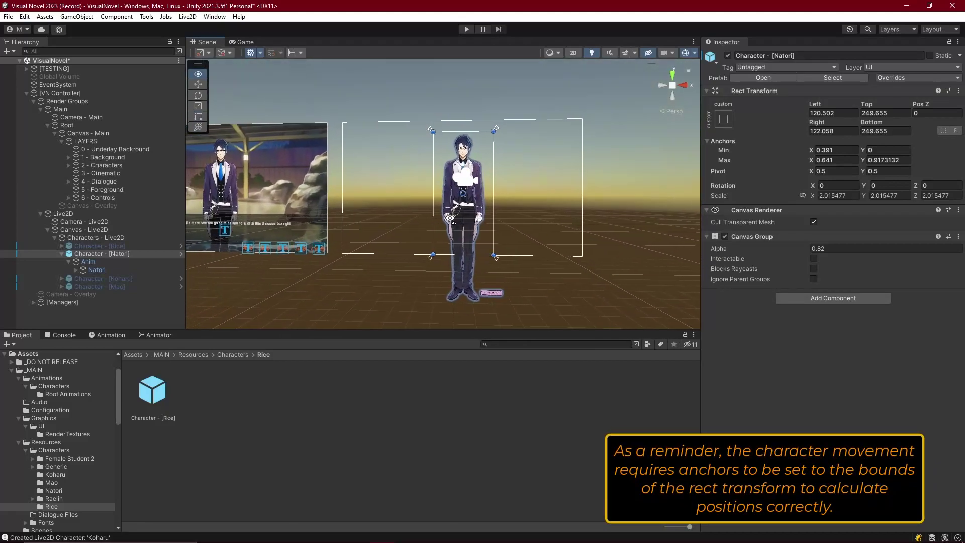
alt+drag(451, 219, 495, 221)
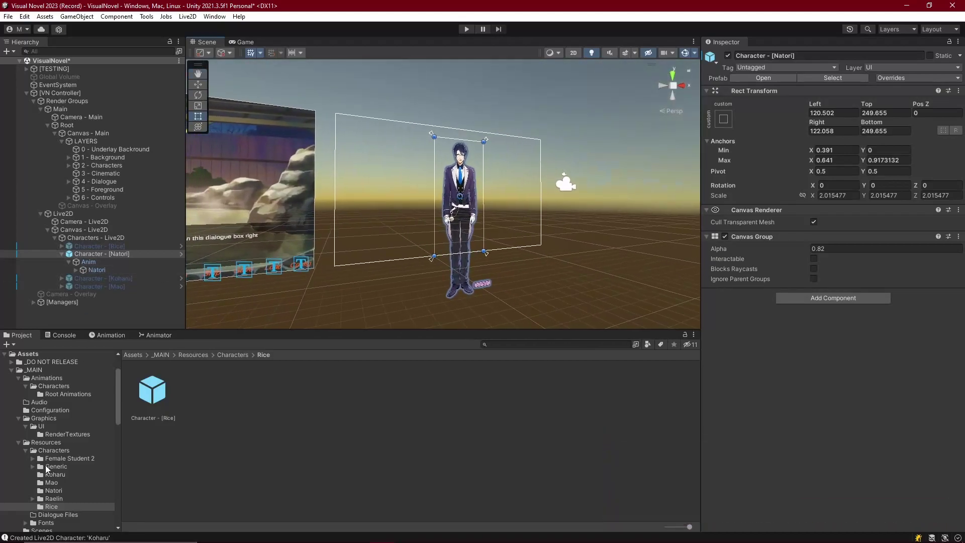
Delete the old prefab in the Natori resources folder and save the adjusted Character - [Natori] there as a new prefab
click(54, 490)
click(156, 392)
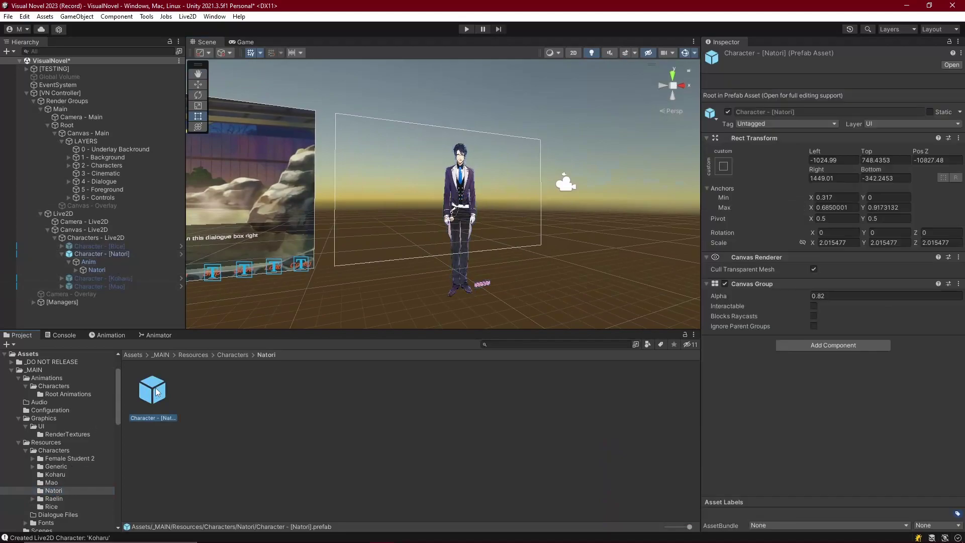
key(Delete)
click(437, 308)
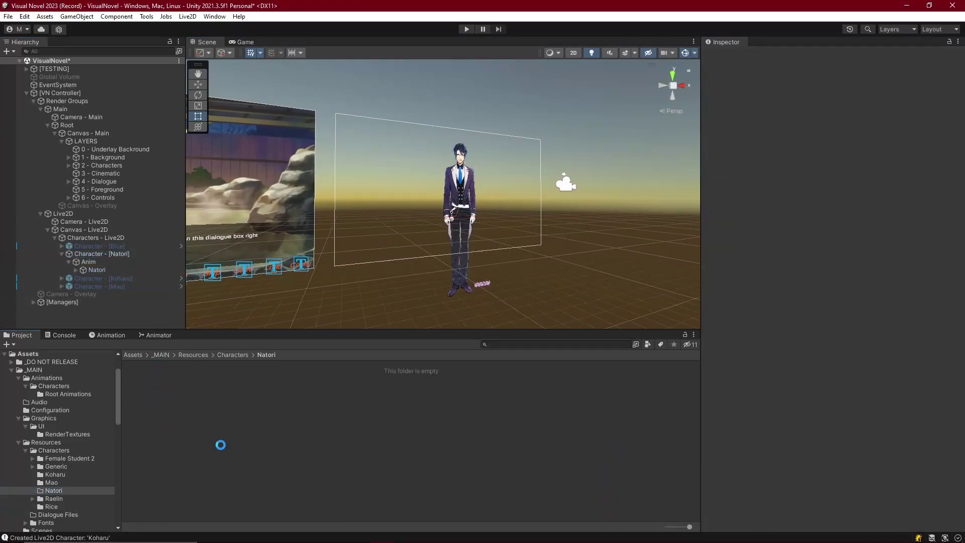
drag(101, 254, 220, 445)
click(61, 254)
Deactivate Character - [Natori] in the Live2D group and activate Character - [Mao]
click(105, 254)
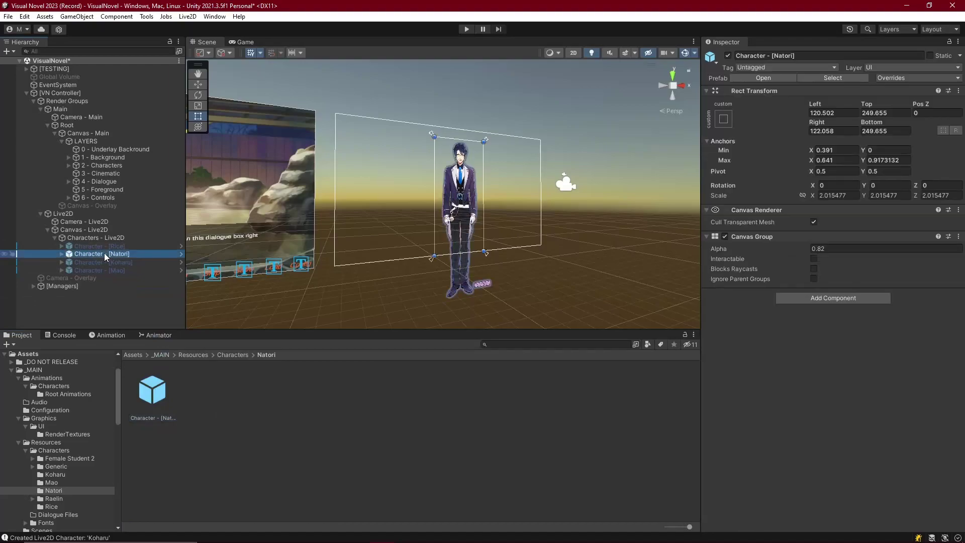
key(alt+shift+a)
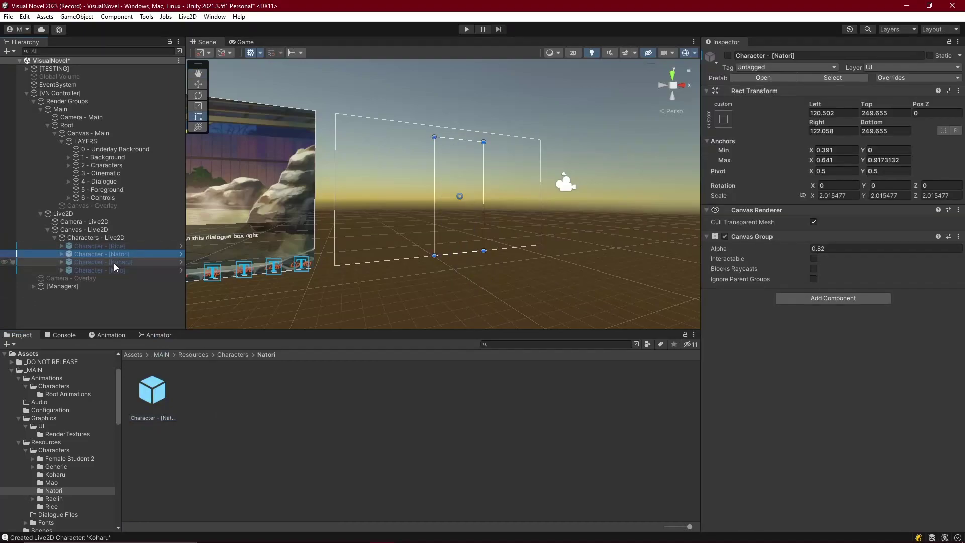
click(121, 270)
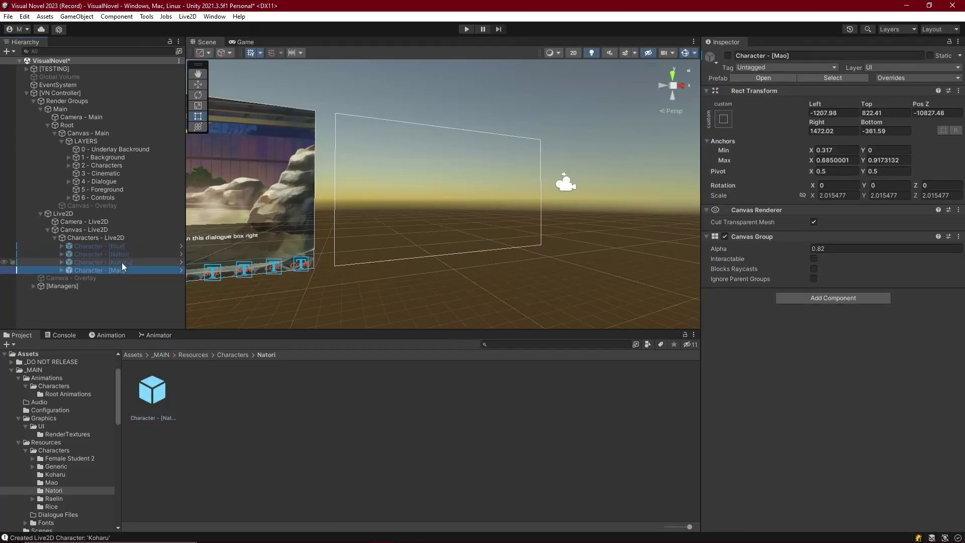
key(alt+shift+a)
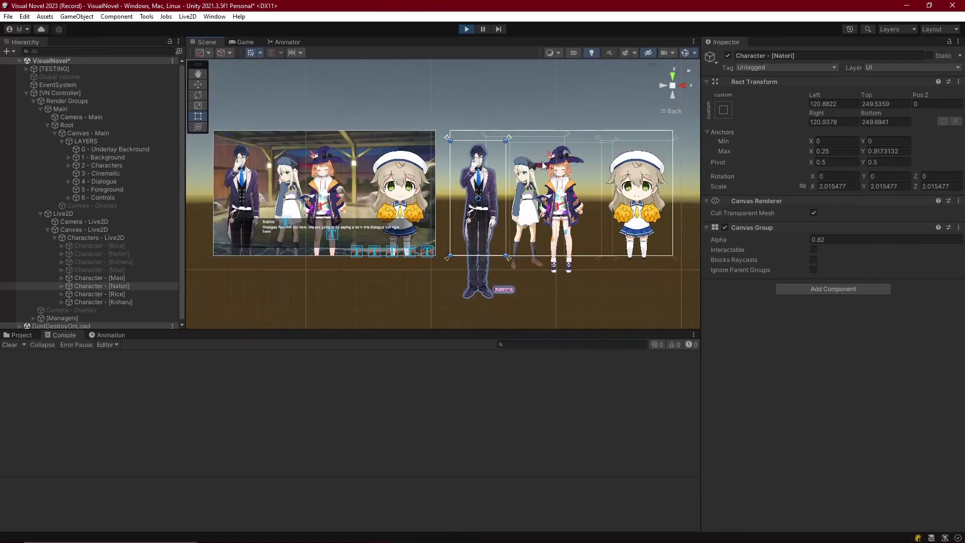
Inspect the four spawned characters in the running scene from several angles to check their alignment with the Live2D canvas
middle_drag(551, 168, 477, 170)
right_drag(578, 180, 473, 247)
alt+drag(473, 246, 570, 188)
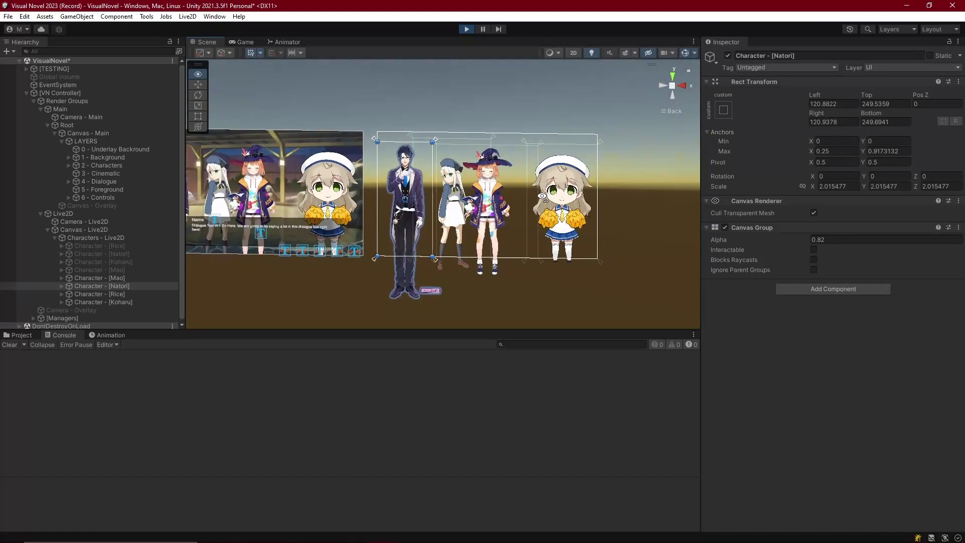